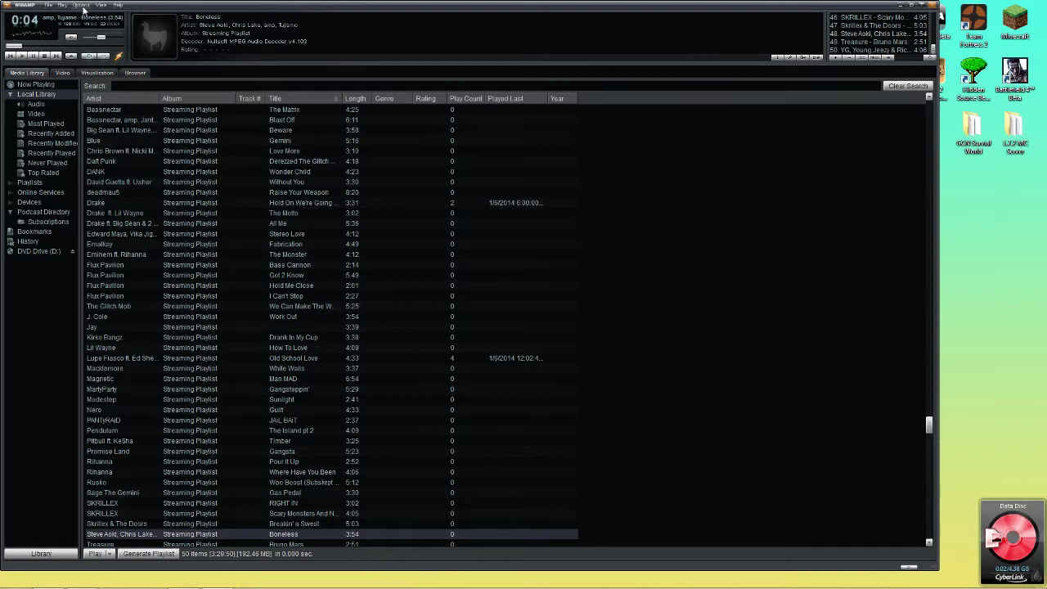
# - Switch the player's skin to Winamp Modern and then back to Bento
pyautogui.click(81, 5)
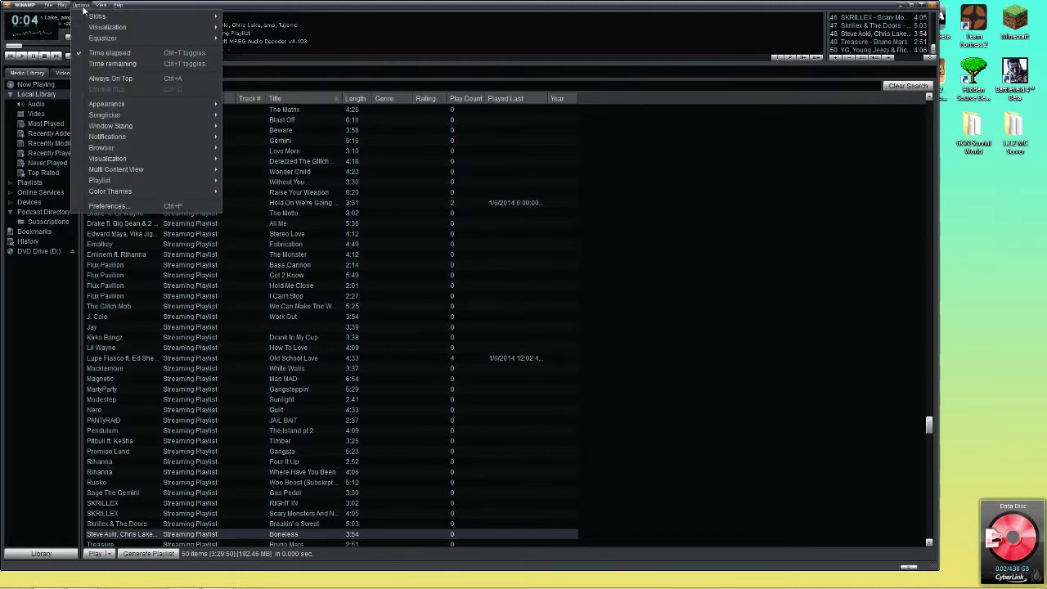
pyautogui.moveTo(130, 17)
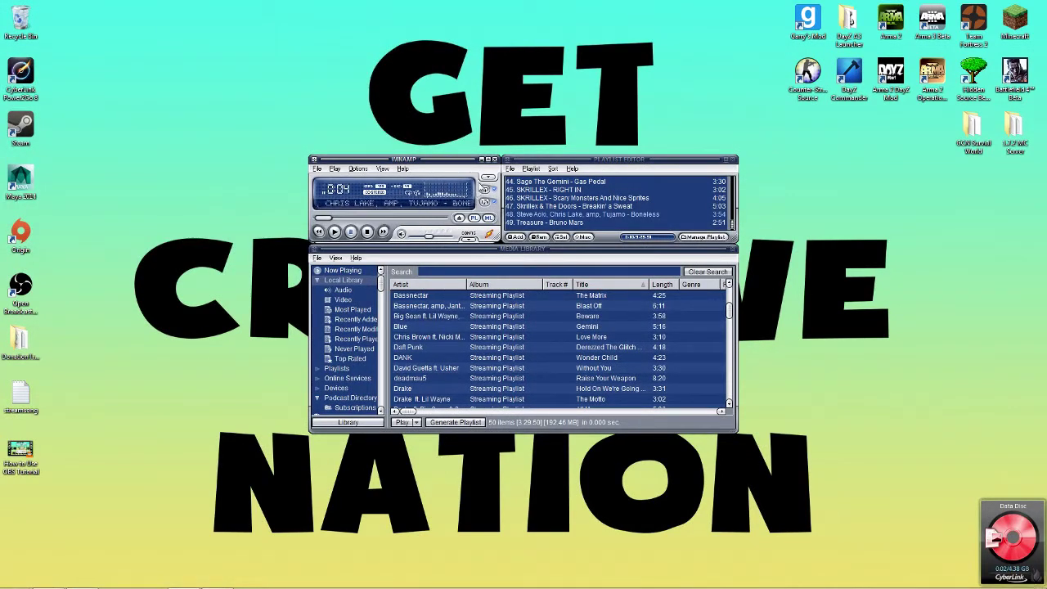
pyautogui.rightClick(435, 164)
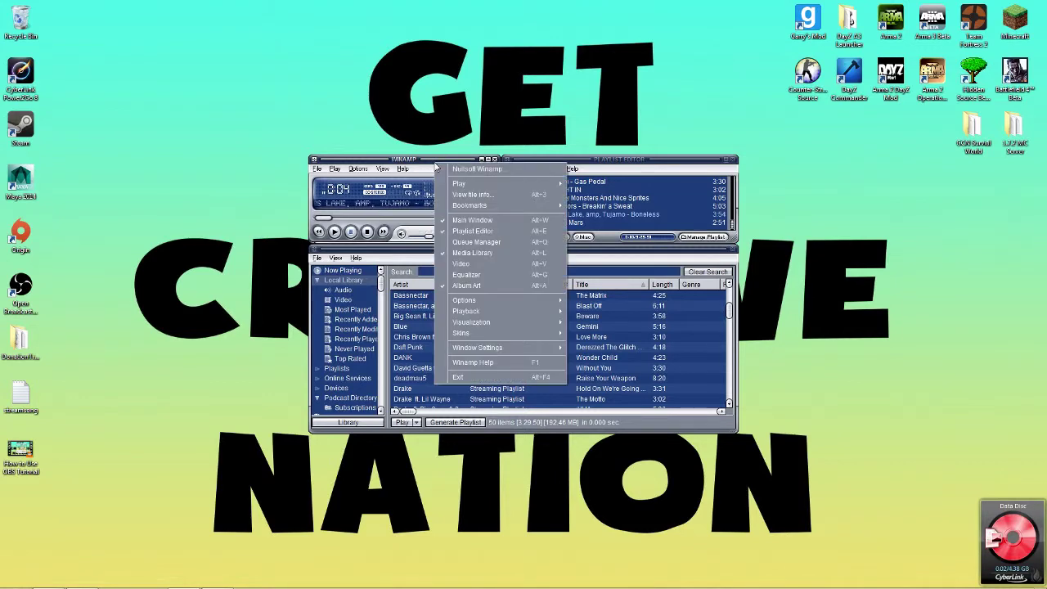
pyautogui.moveTo(482, 333)
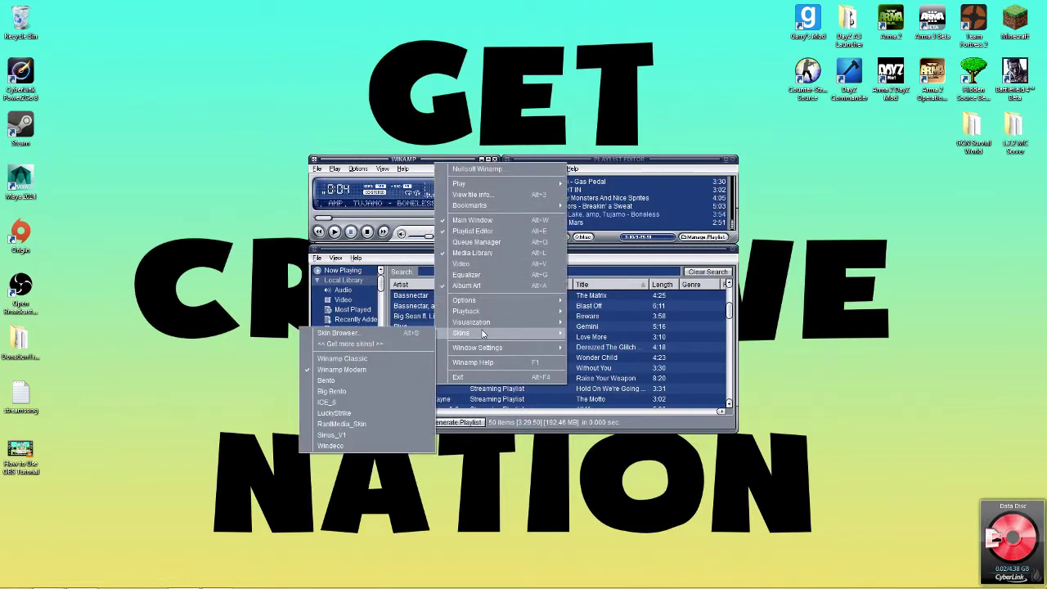
pyautogui.click(347, 380)
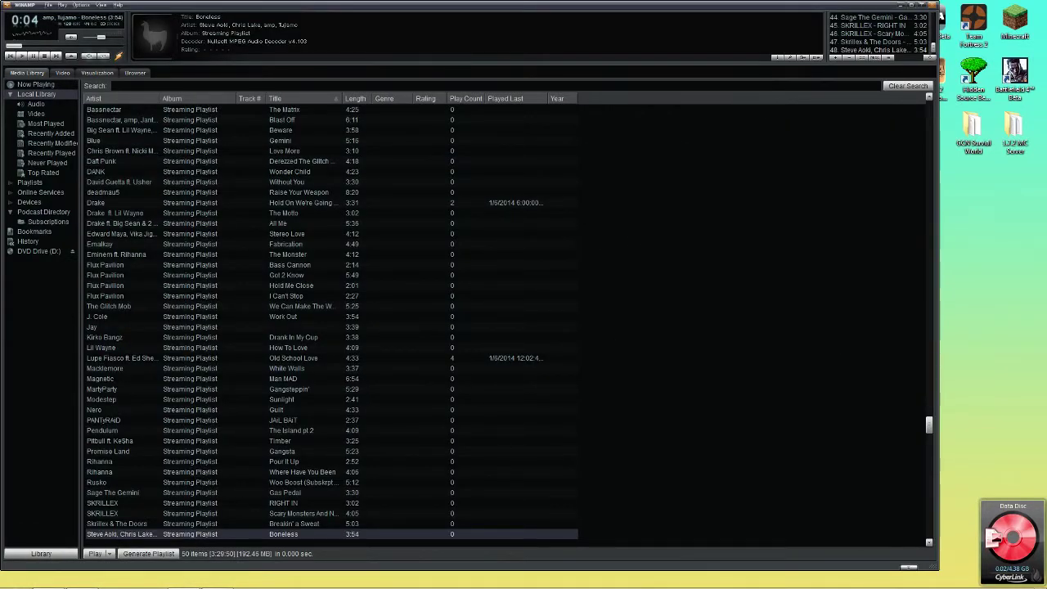
# - Bring the browser with the Winamp skins page into view and browse the Consumption category
pyautogui.moveTo(1045, 97); pyautogui.dragTo(545, 99)
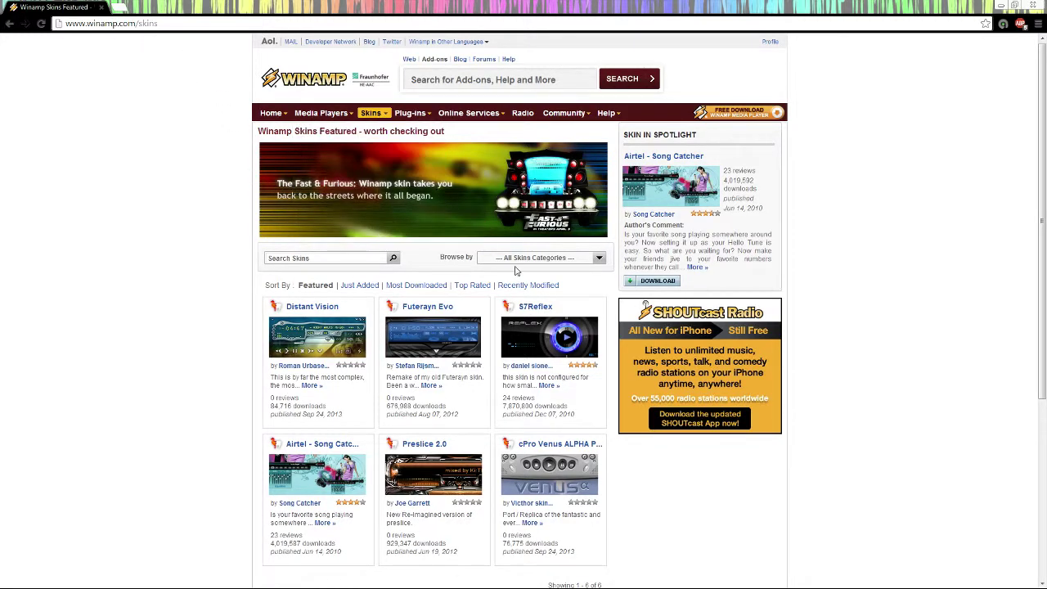
pyautogui.click(598, 260)
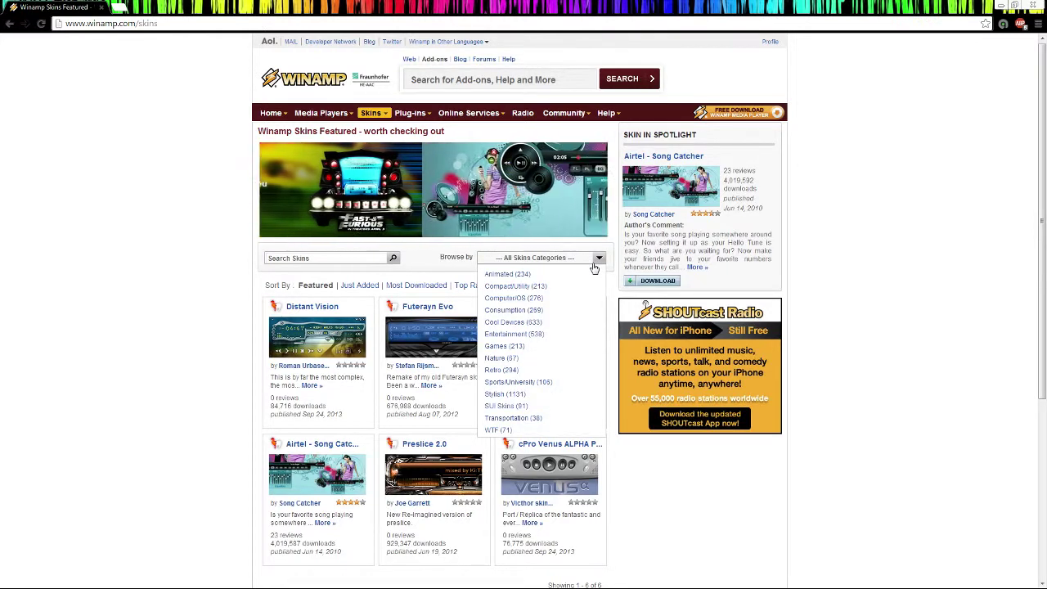
pyautogui.click(546, 315)
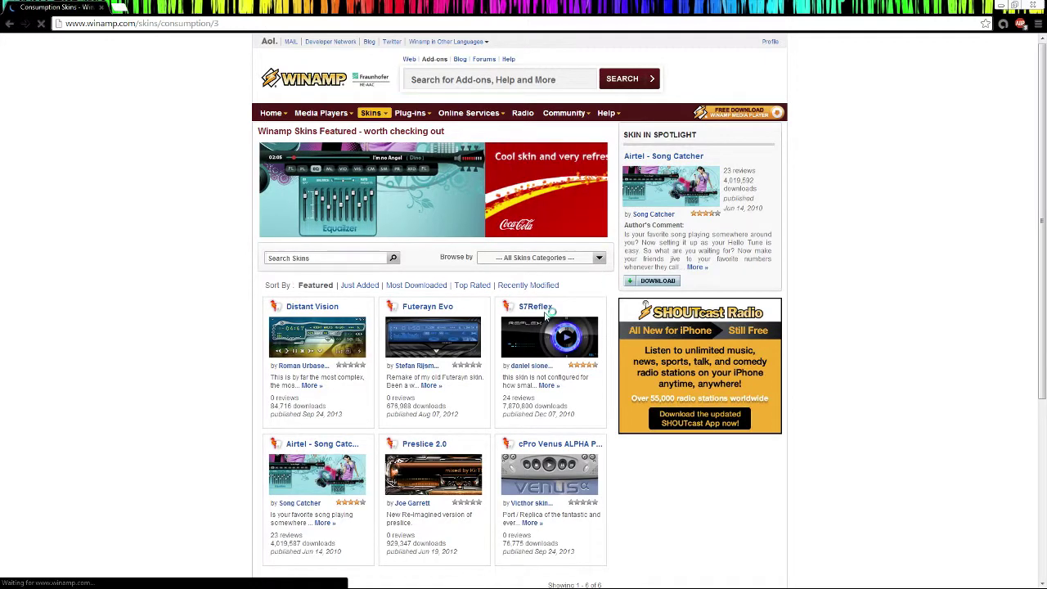
# - Look through pages 5 to 8 of the Consumption skins and select the ICE 6 skin
pyautogui.scroll(-3, 424, 415)
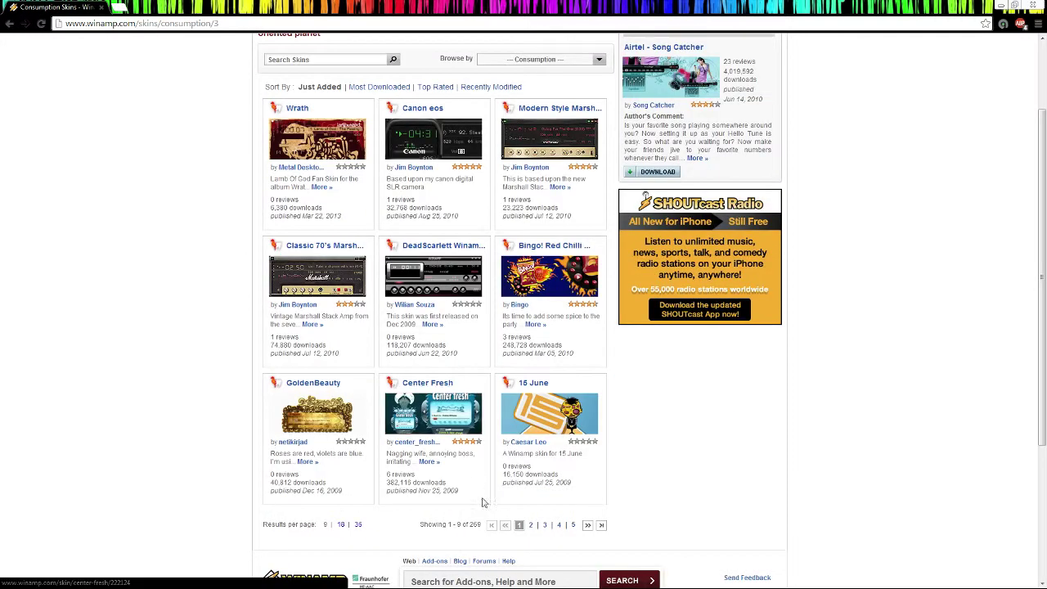
pyautogui.click(575, 526)
pyautogui.scroll(2, 568, 328)
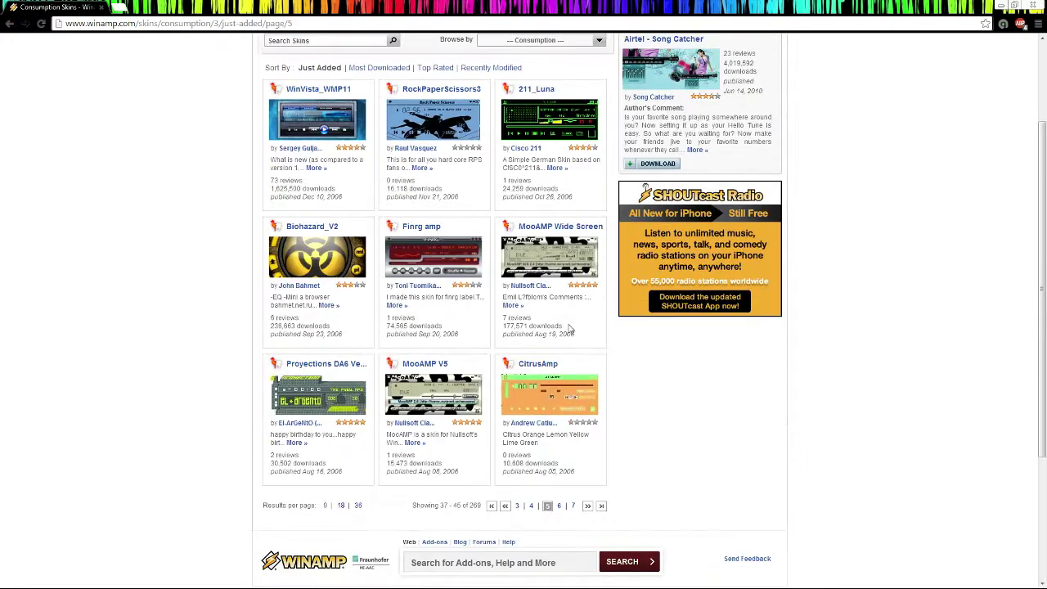
pyautogui.click(559, 510)
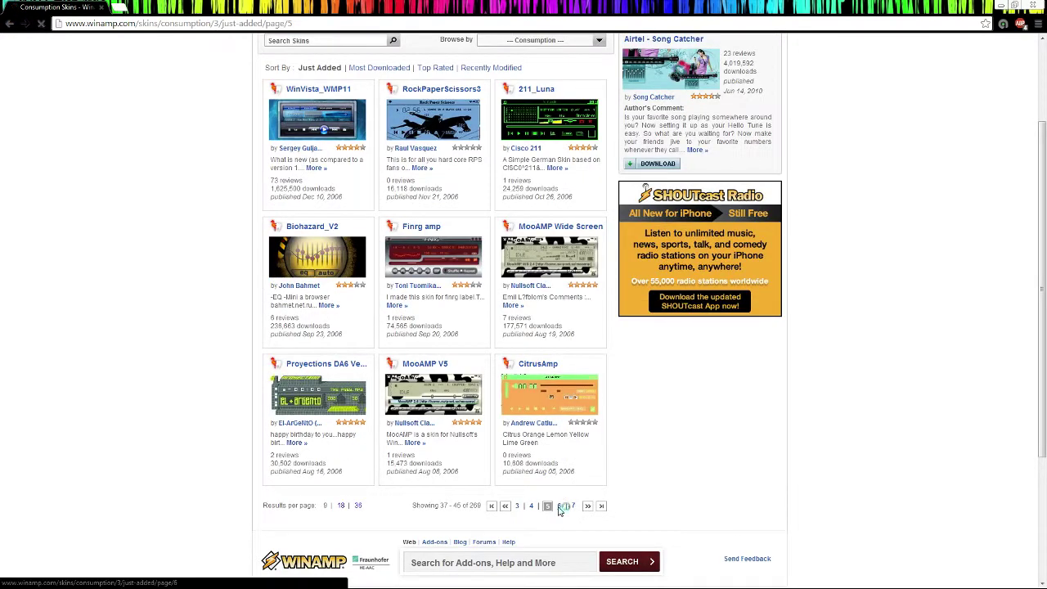
pyautogui.scroll(3, 558, 502)
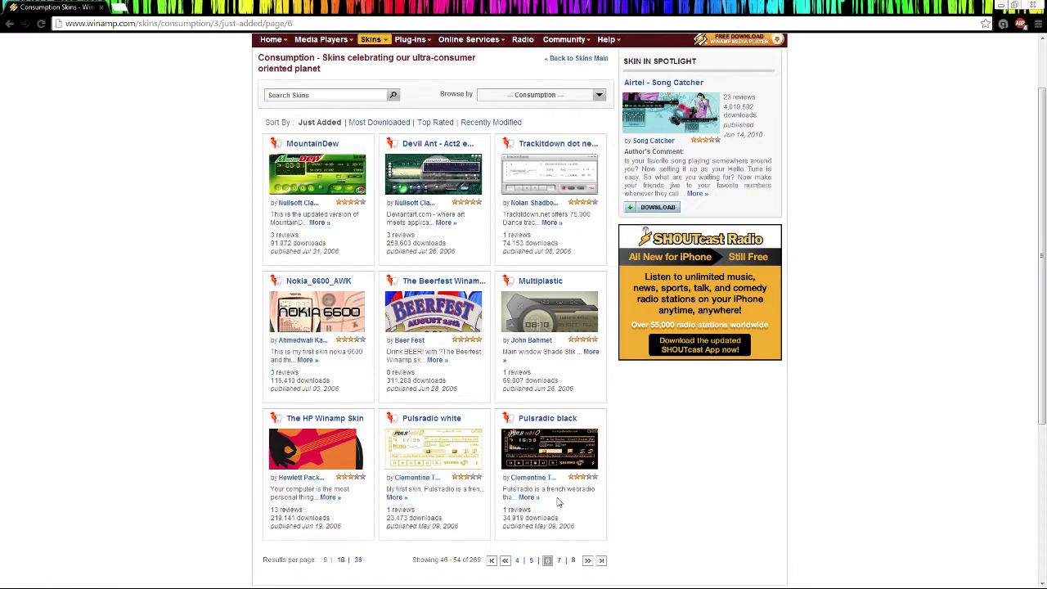
pyautogui.click(558, 561)
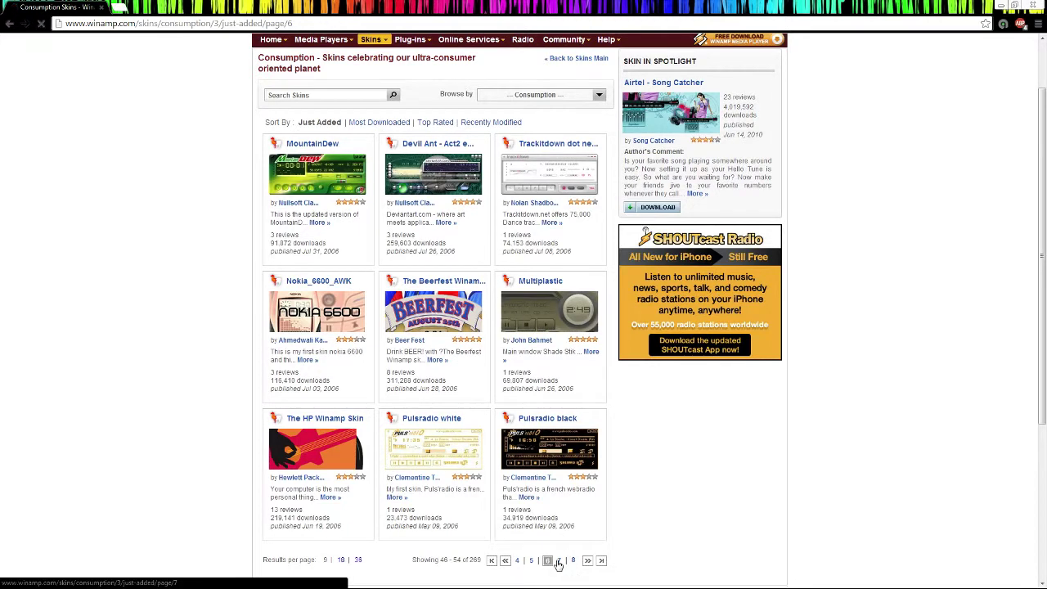
pyautogui.scroll(6, 540, 523)
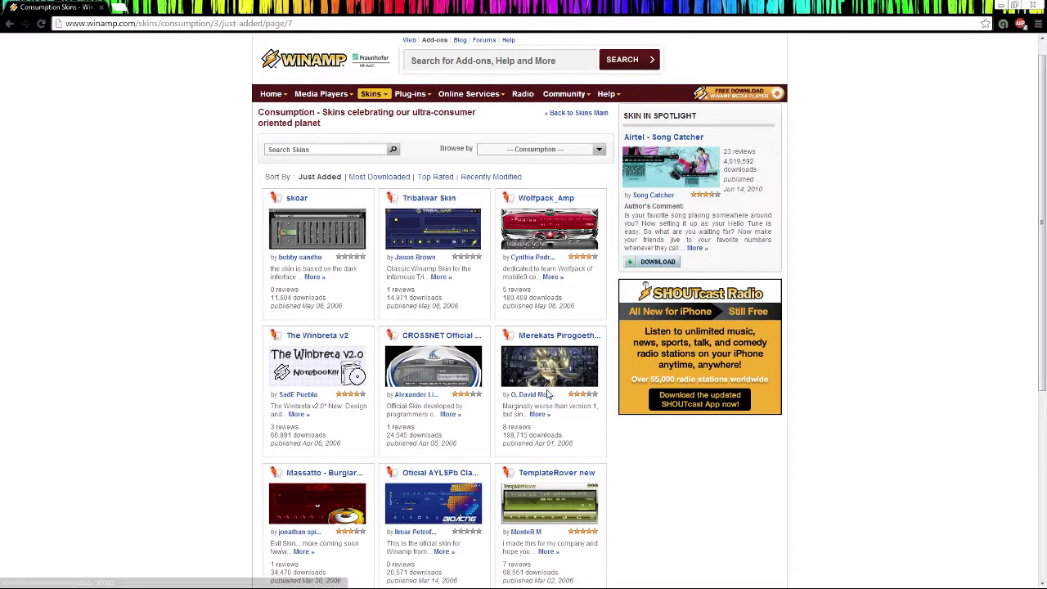
pyautogui.scroll(-2, 549, 395)
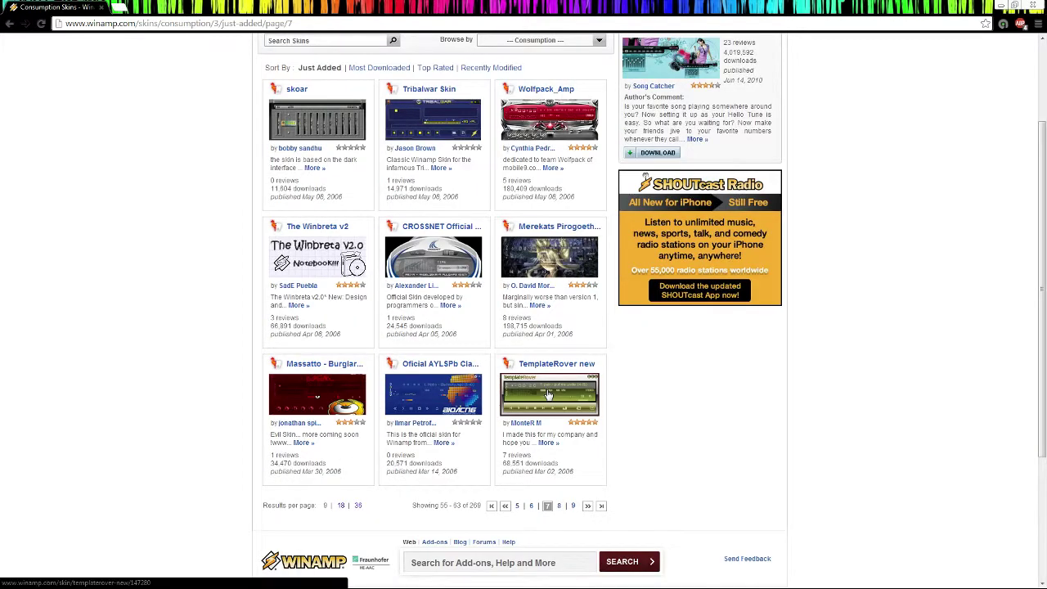
pyautogui.click(559, 505)
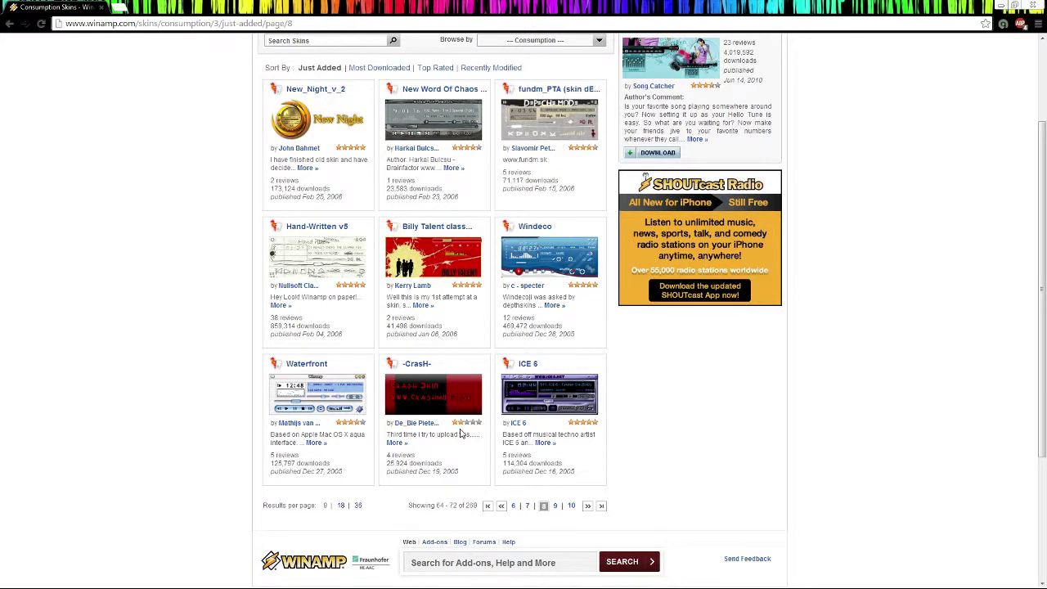
pyautogui.click(536, 409)
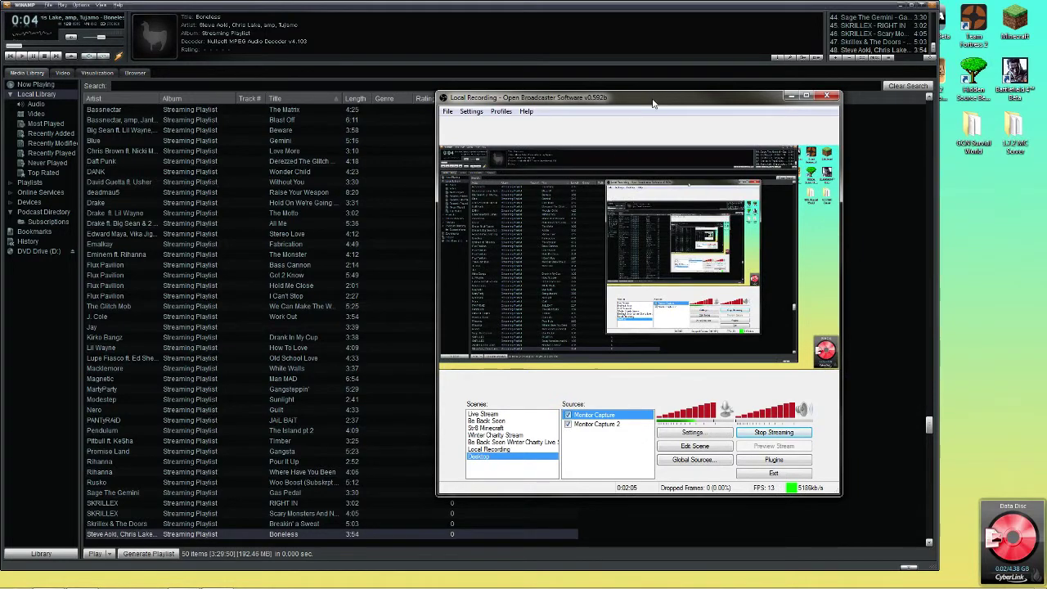
# - Minimize the Open Broadcaster Software window and apply the ICE_6 skin to Winamp
pyautogui.press('super+Down')
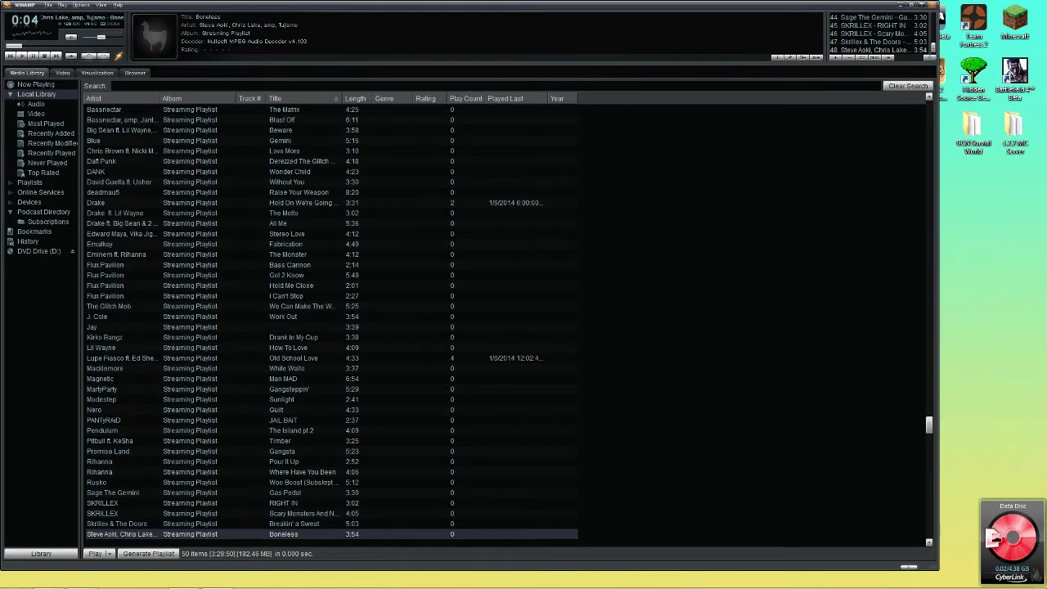
pyautogui.rightClick(303, 9)
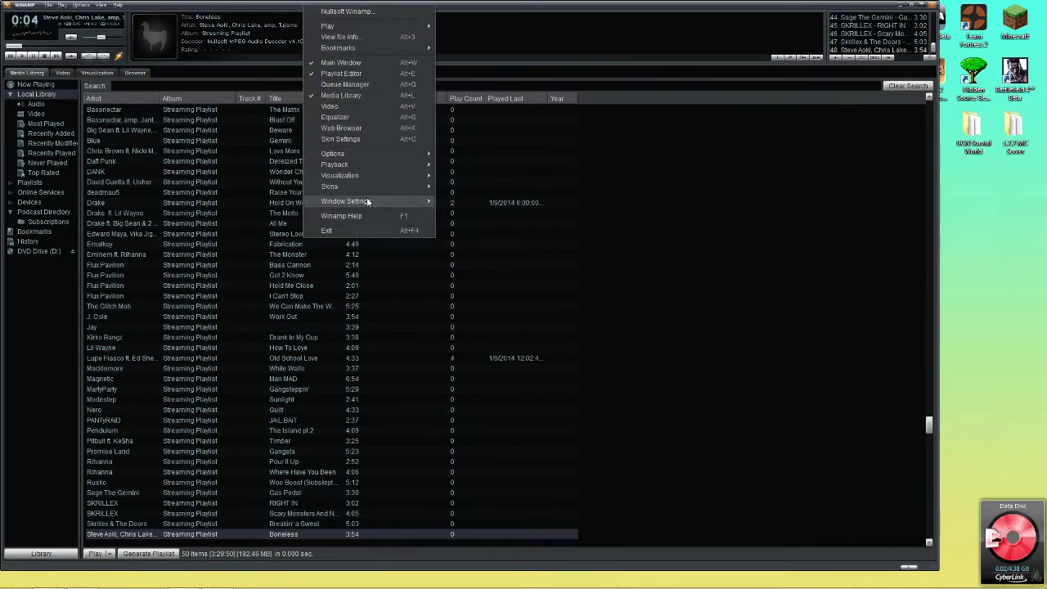
pyautogui.moveTo(348, 191)
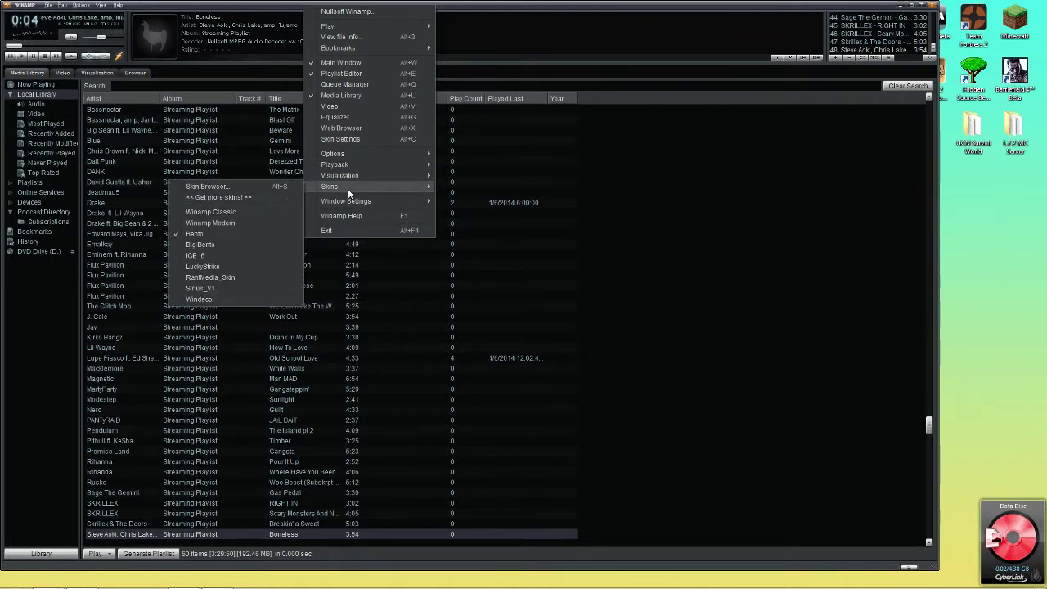
pyautogui.click(253, 257)
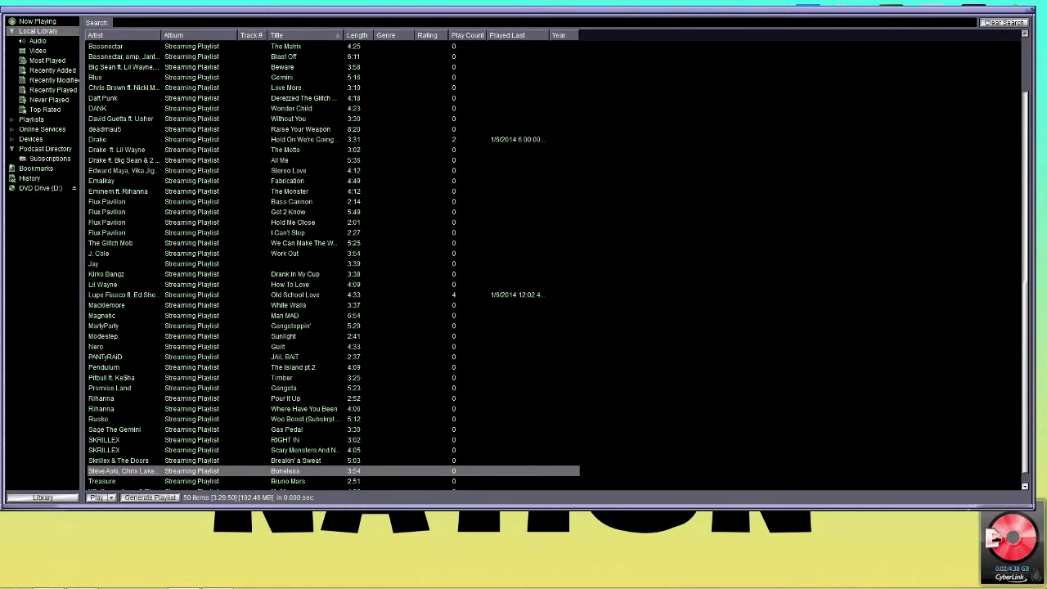
# - Bring the playlist window onto the visible desktop and turn on Double Size for the player
pyautogui.moveTo(1046, 126); pyautogui.dragTo(599, 384)
pyautogui.rightClick(692, 383)
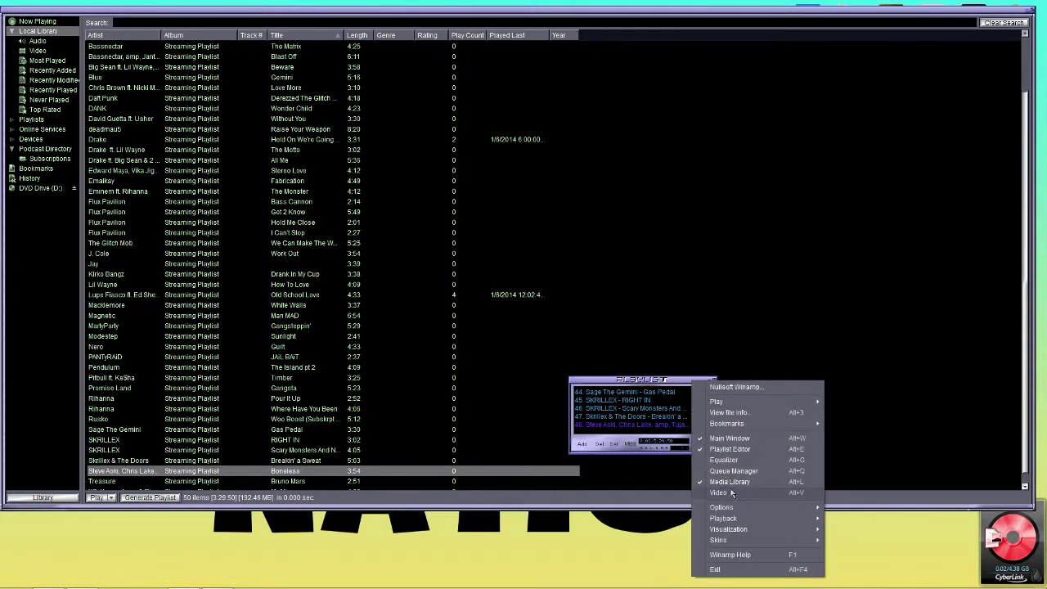
pyautogui.moveTo(737, 509)
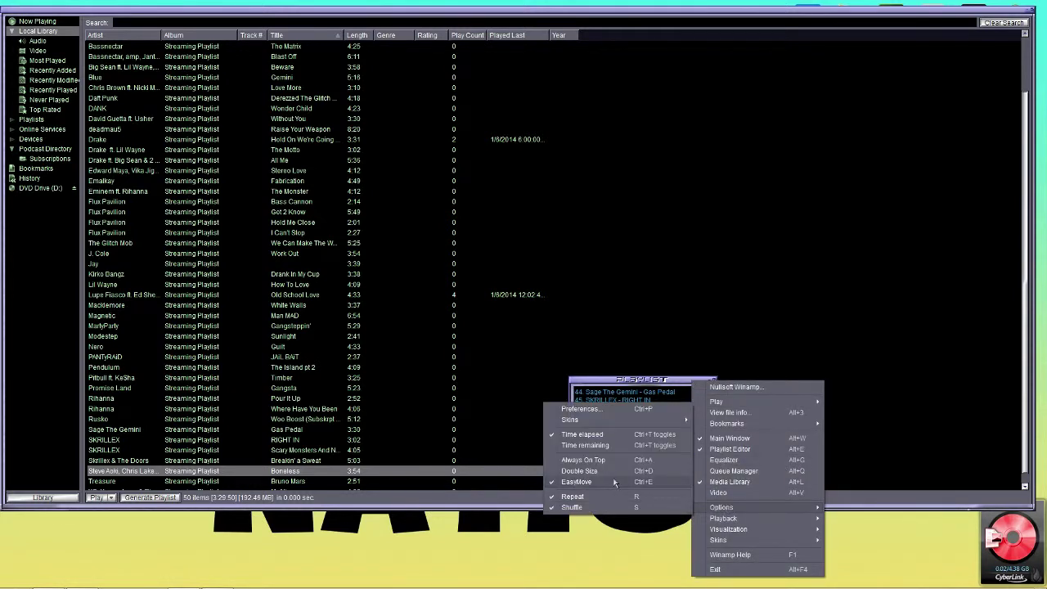
pyautogui.click(602, 480)
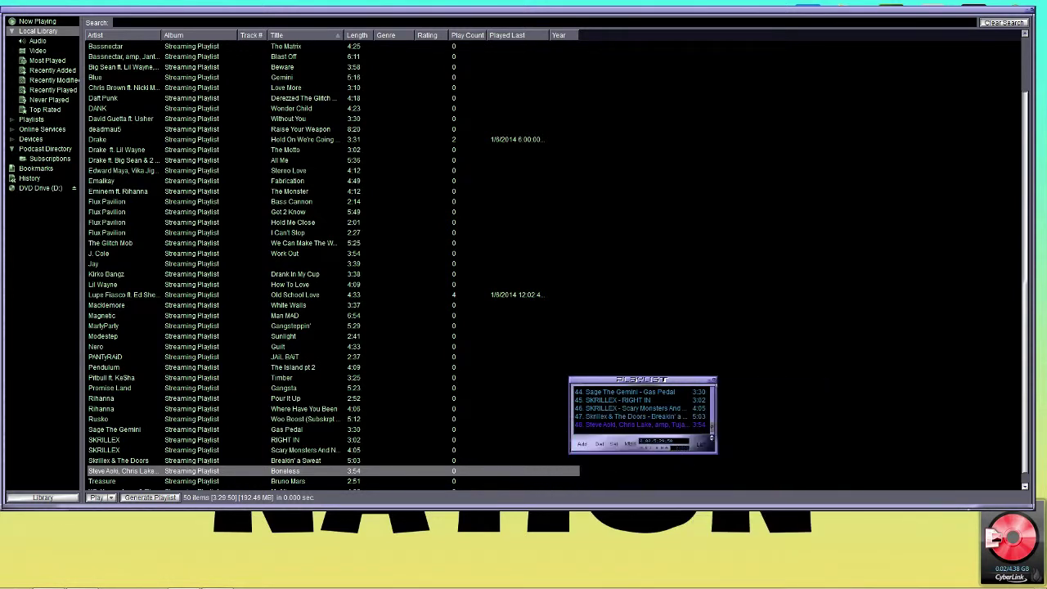
# - Bring the main player window into view and turn on Always On Top
pyautogui.hotkey('alt', 'w')
pyautogui.moveTo(817, 515); pyautogui.dragTo(736, 521)
pyautogui.rightClick(736, 520)
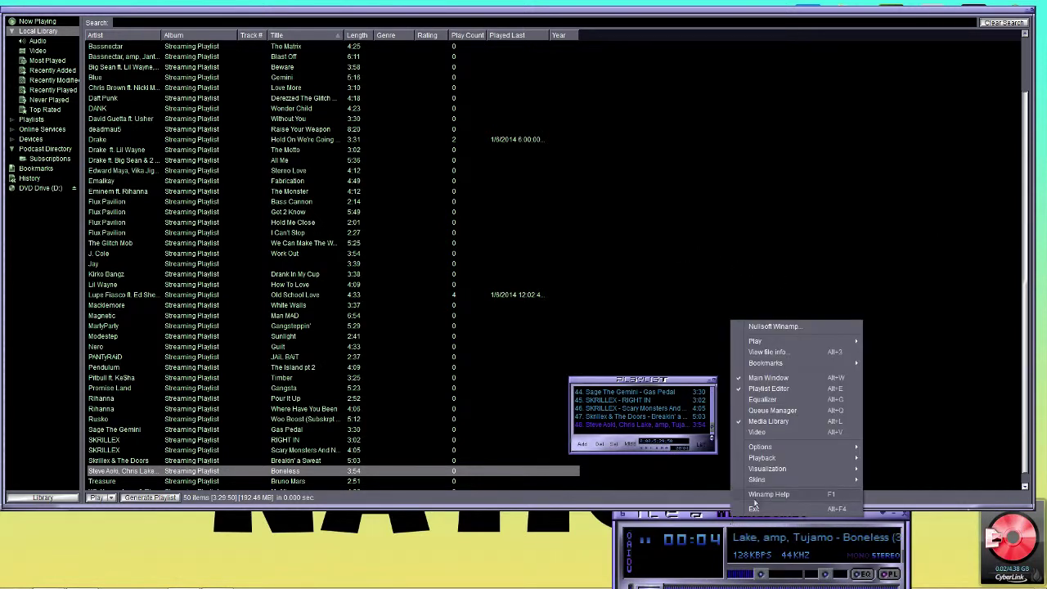
pyautogui.moveTo(749, 451)
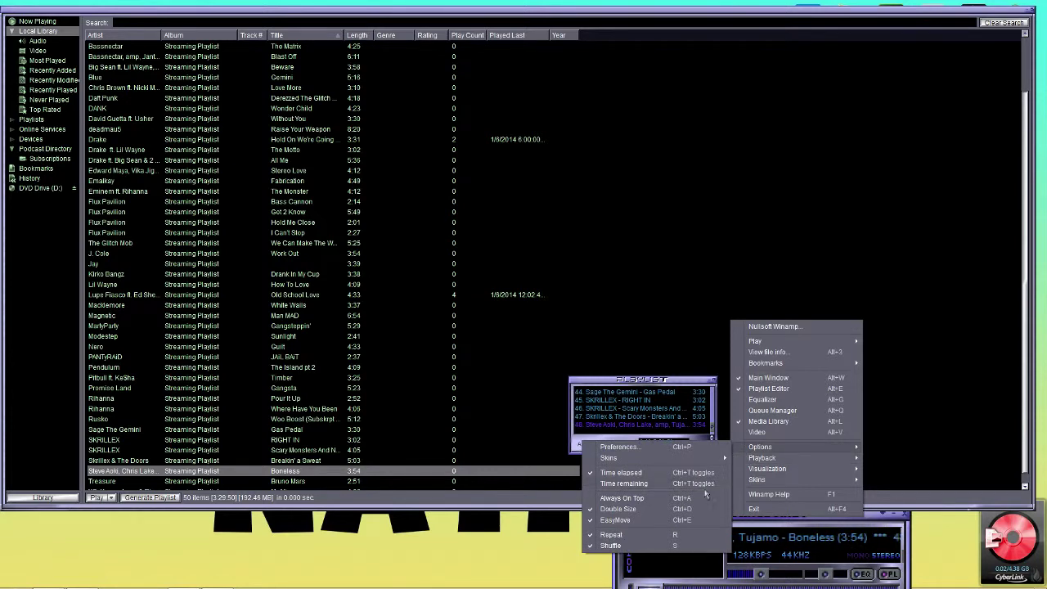
pyautogui.click(721, 522)
# - Collapse the media library to its title bar and place the main player above the playlist near the desktop's centre
pyautogui.moveTo(721, 522); pyautogui.dragTo(1038, 581)
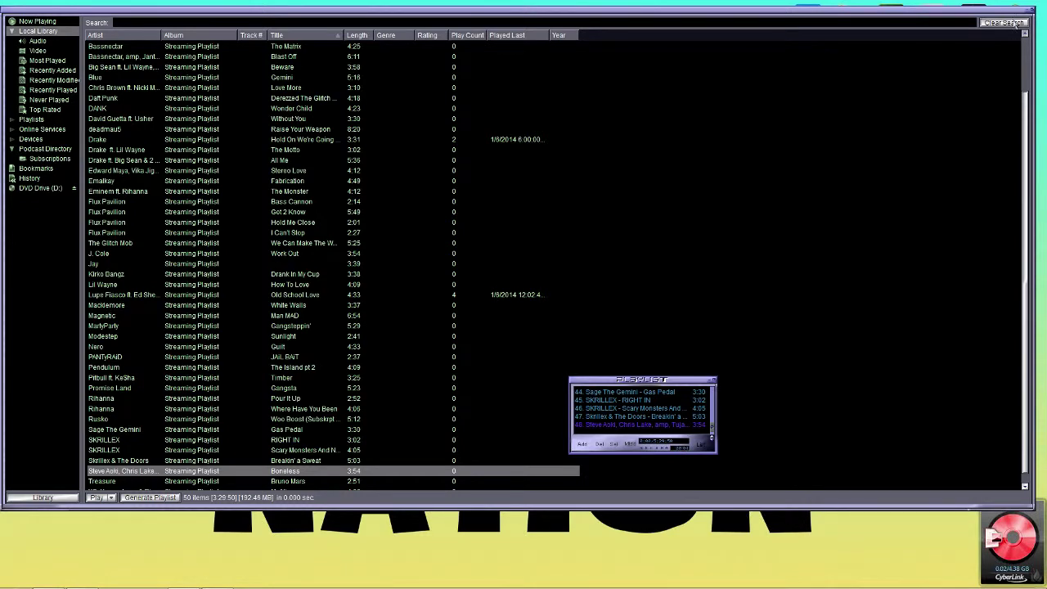
pyautogui.click(1030, 12)
pyautogui.click(1030, 12)
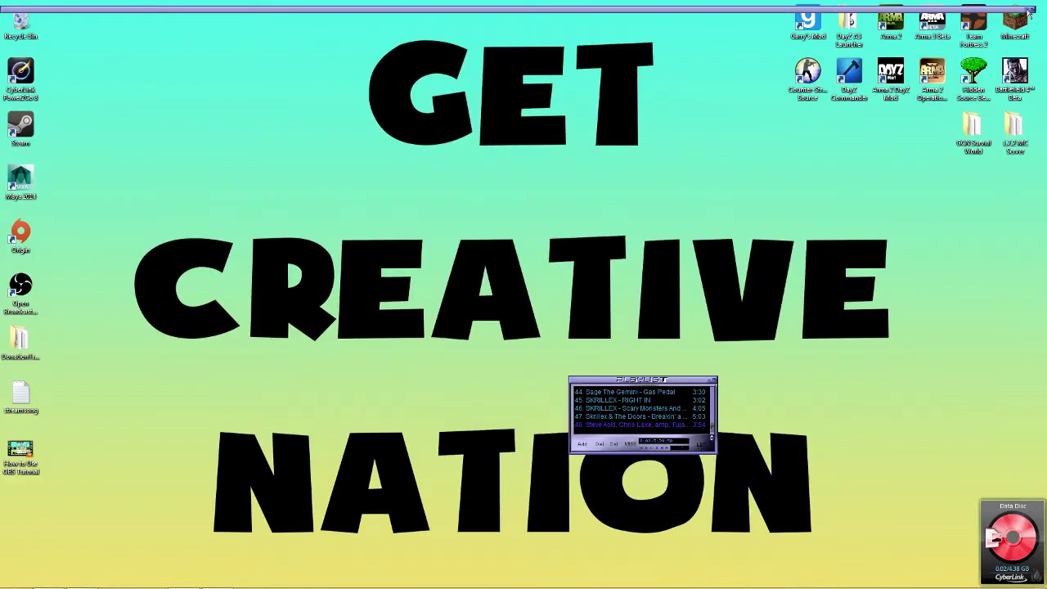
pyautogui.moveTo(841, 215); pyautogui.dragTo(546, 204)
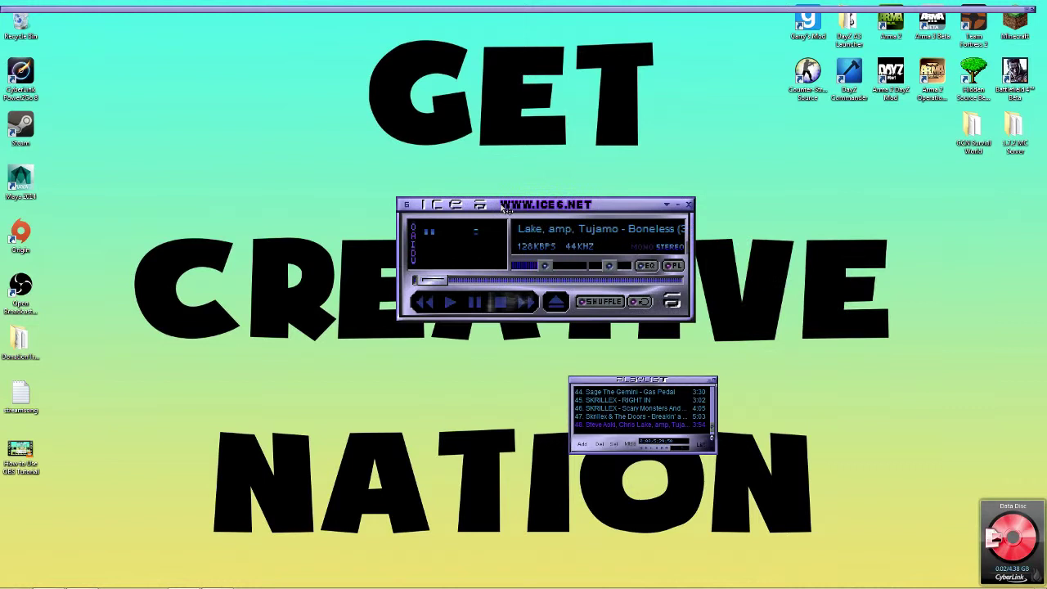
# - Turn the player's Double Size option off and back on
pyautogui.rightClick(613, 381)
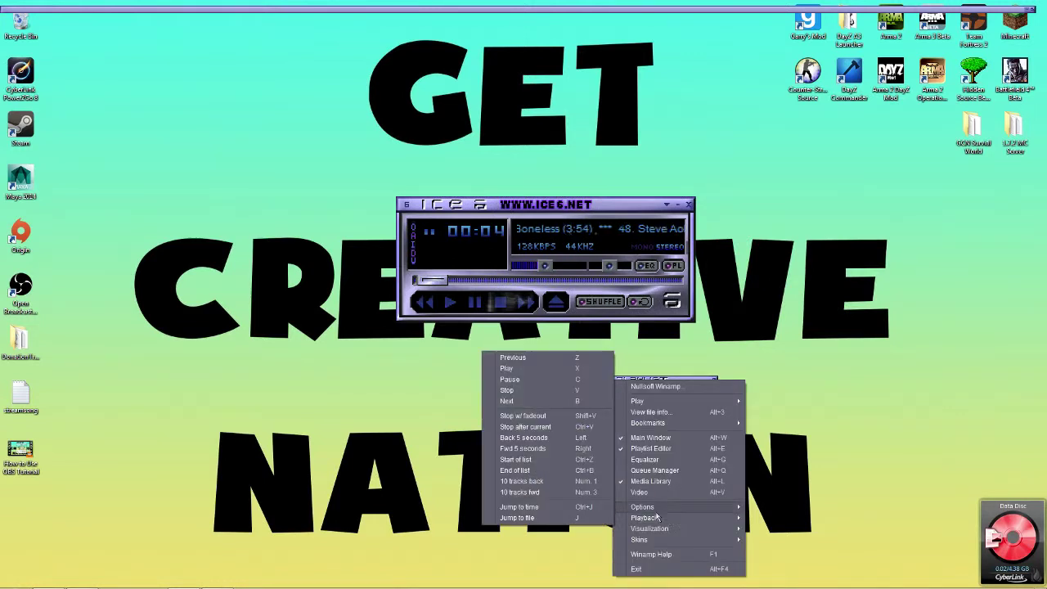
pyautogui.moveTo(646, 507)
pyautogui.click(503, 470)
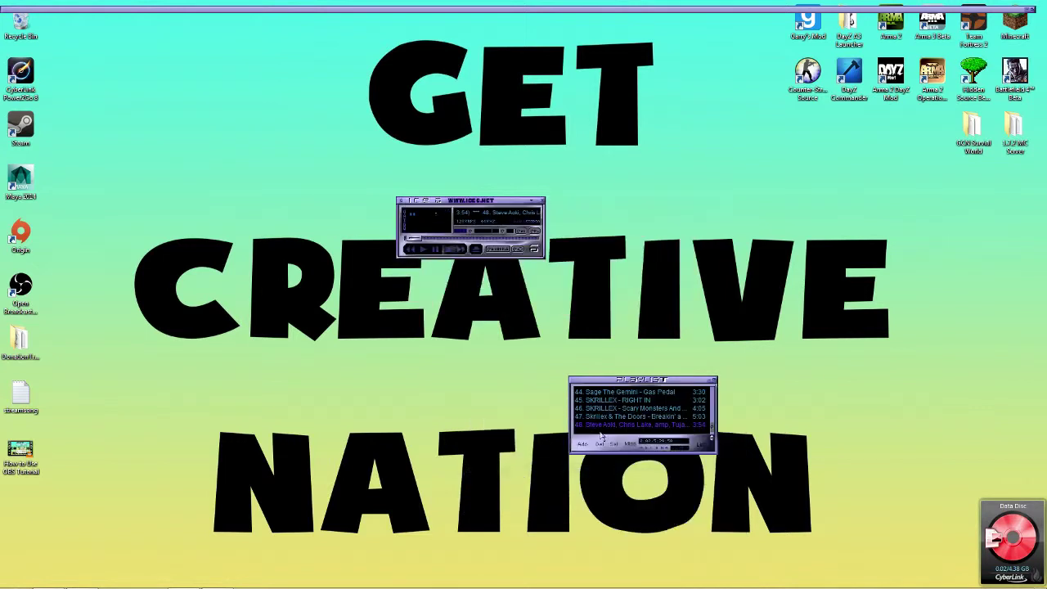
pyautogui.rightClick(476, 206)
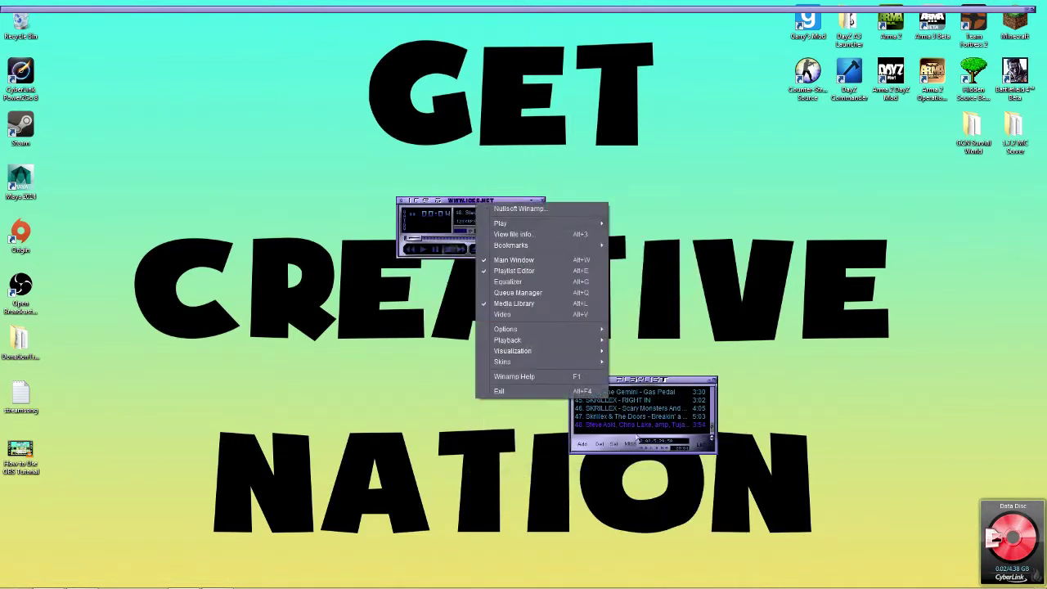
pyautogui.moveTo(491, 329)
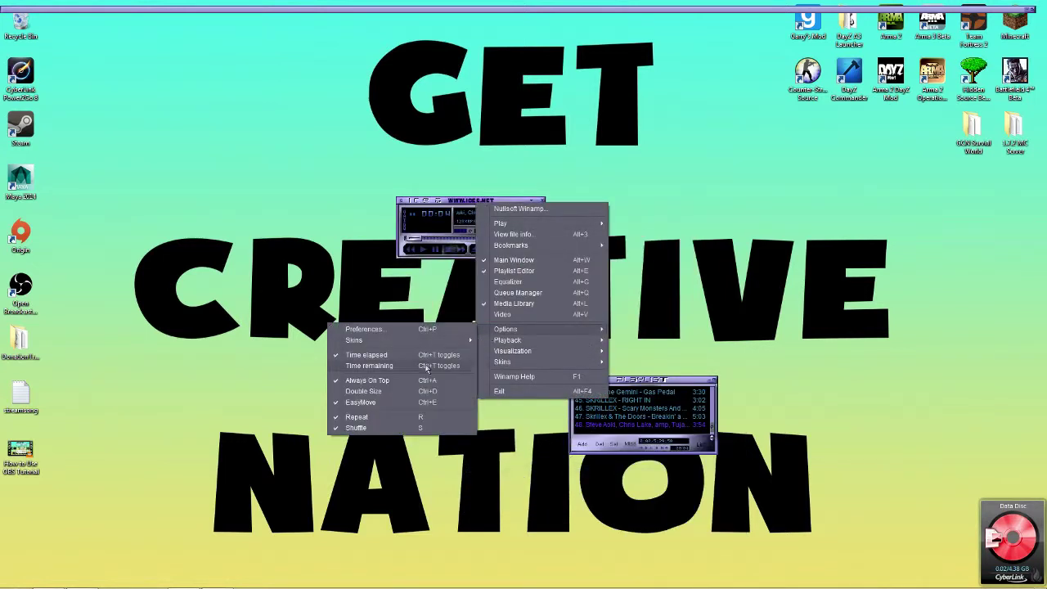
pyautogui.click(391, 393)
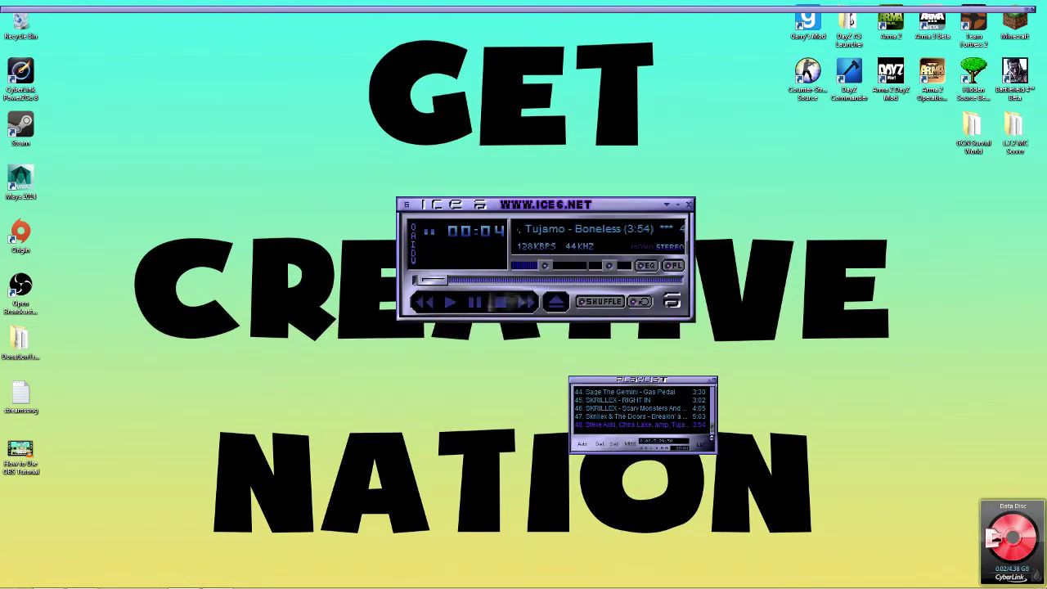
# - Bring the Open Broadcaster Software window onto the desktop so that it overlaps the main player
pyautogui.moveTo(1046, 196); pyautogui.dragTo(264, 85)
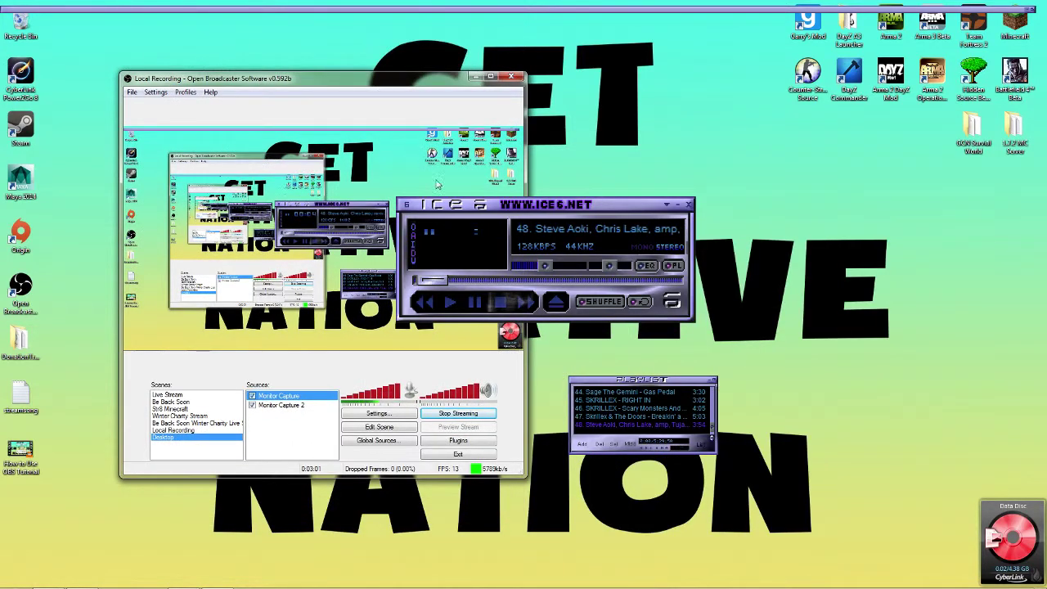
# - Play the current track for a few seconds, pause it, and switch the Winamp skin to Bento
pyautogui.click(449, 304)
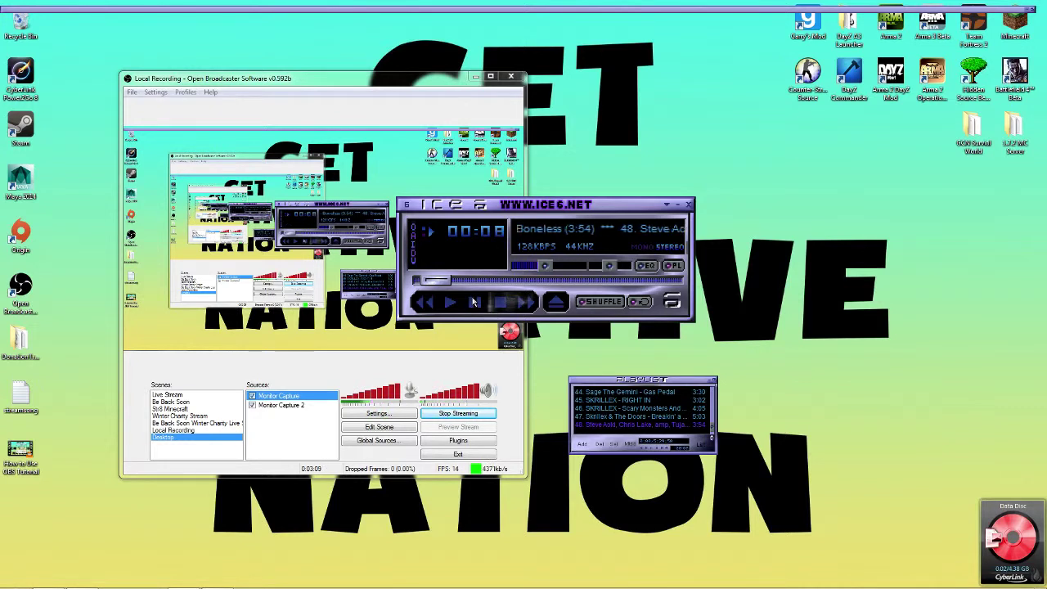
pyautogui.click(474, 304)
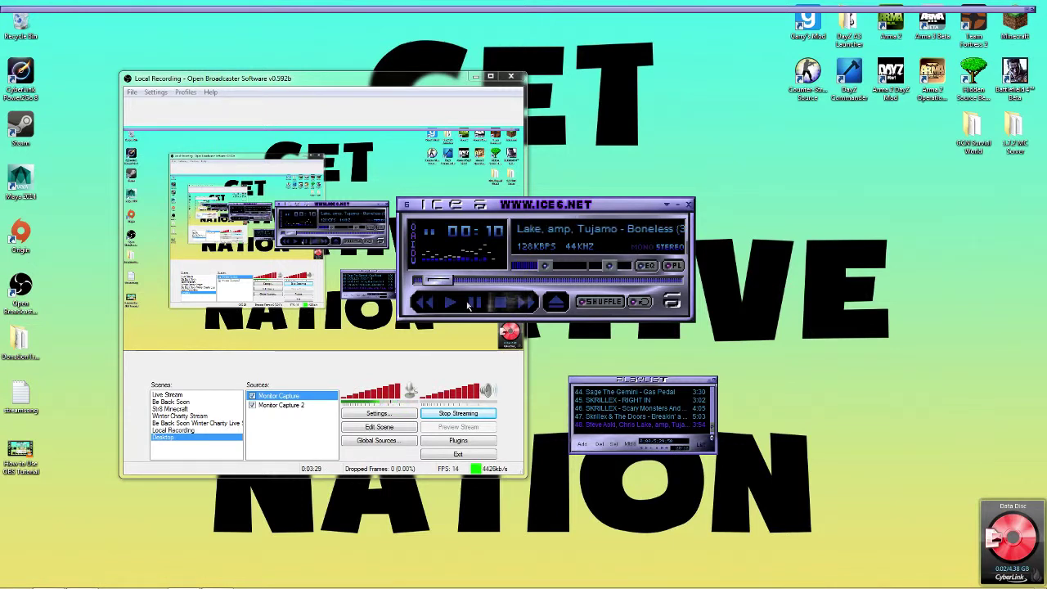
pyautogui.moveTo(183, 585)
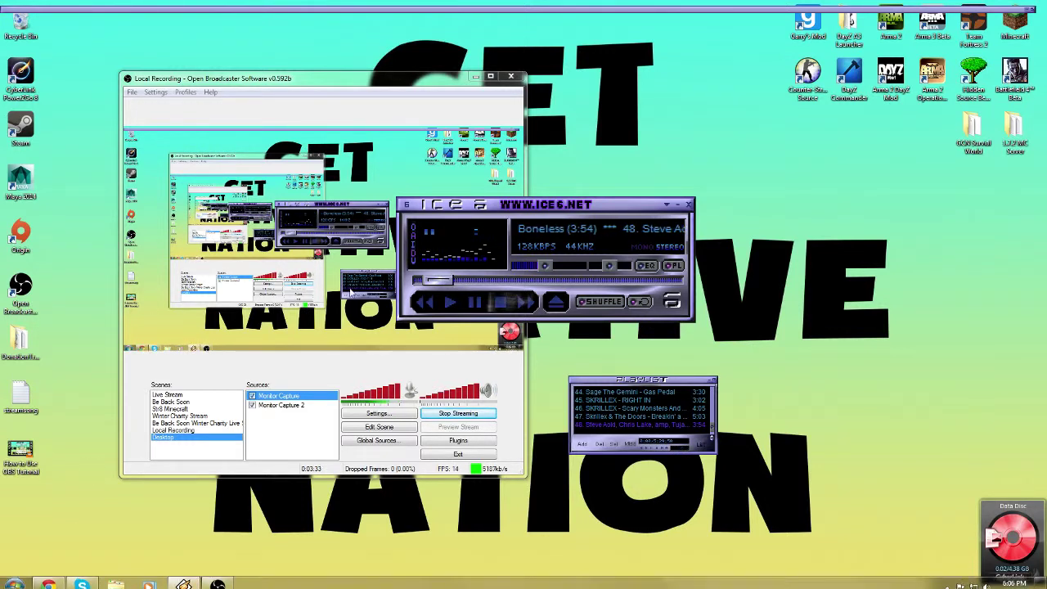
pyautogui.rightClick(356, 17)
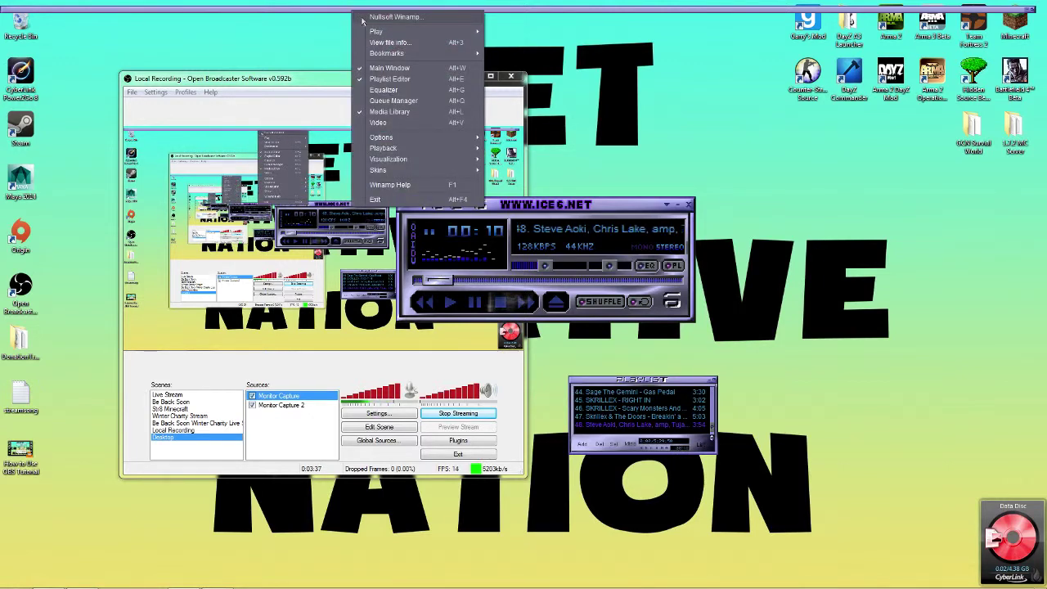
pyautogui.moveTo(404, 169)
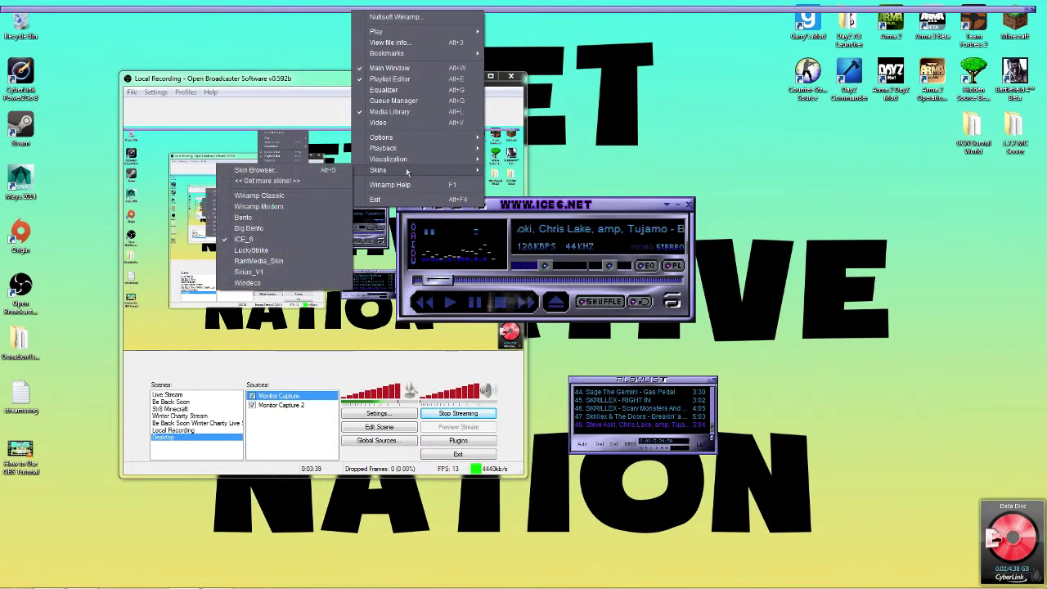
pyautogui.click(302, 217)
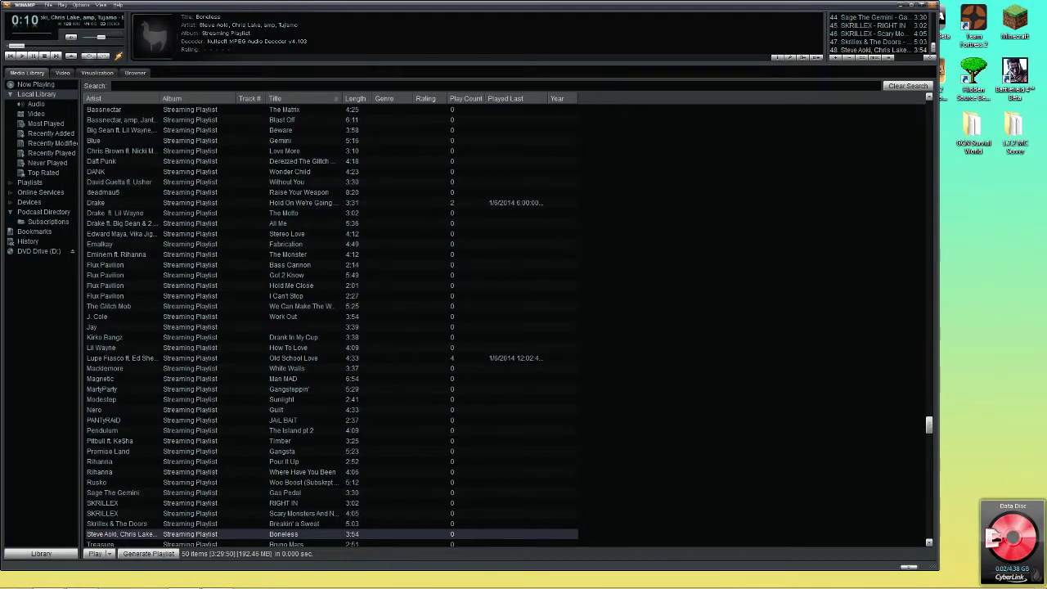
# - Switch to the browser, go back from the ICE 6 skin page to the Consumption skins list, and open page 9
pyautogui.moveTo(421, 586)
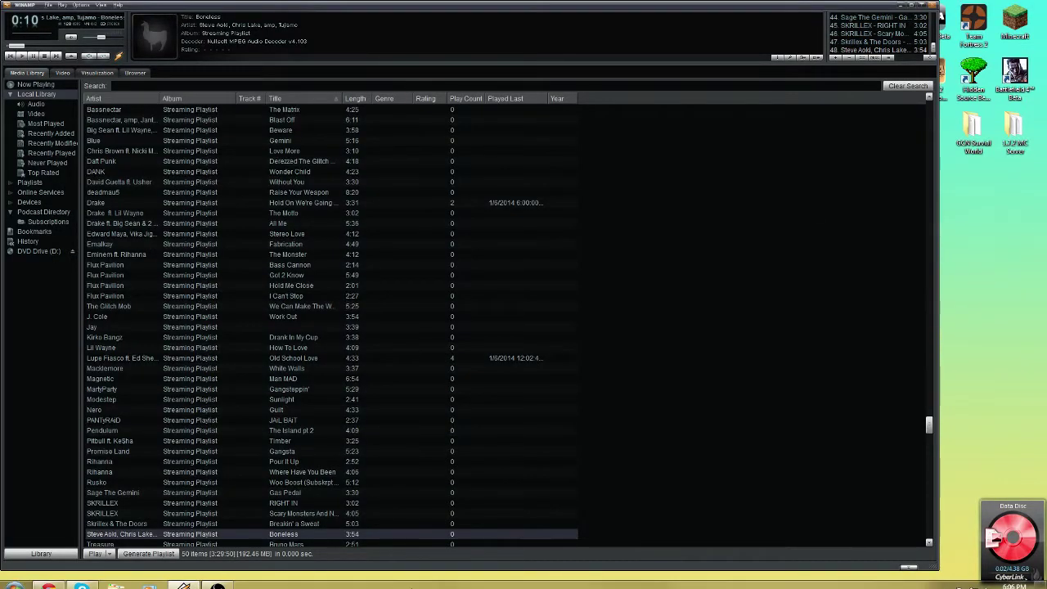
pyautogui.click(183, 579)
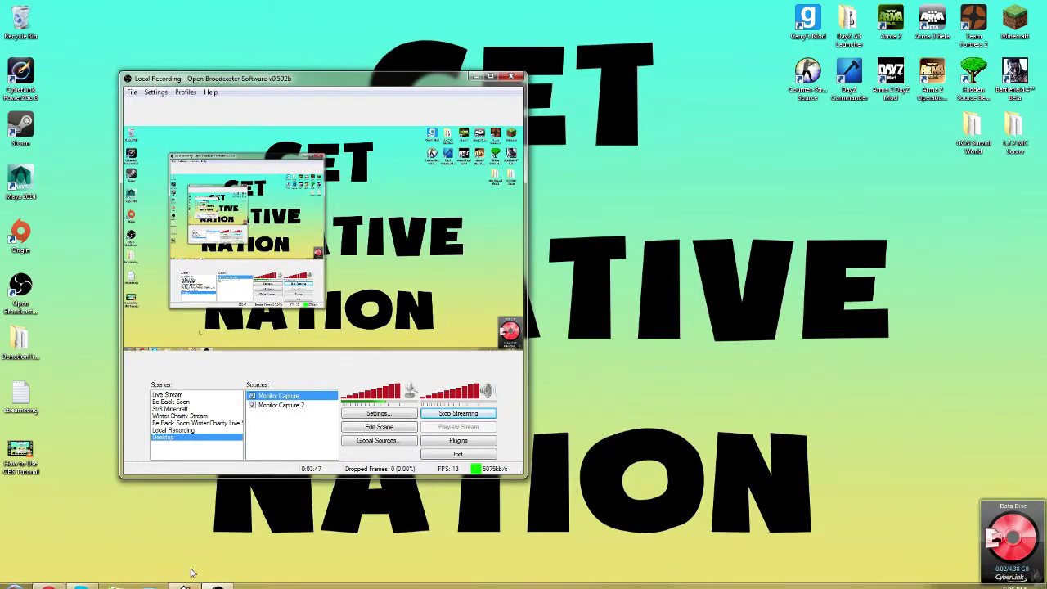
pyautogui.click(183, 579)
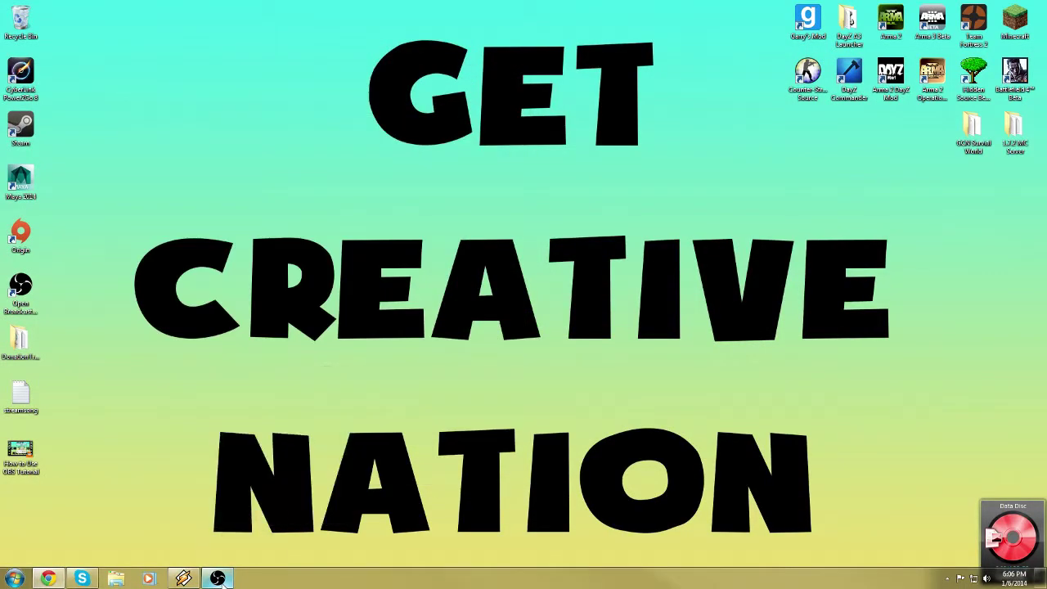
pyautogui.click(183, 579)
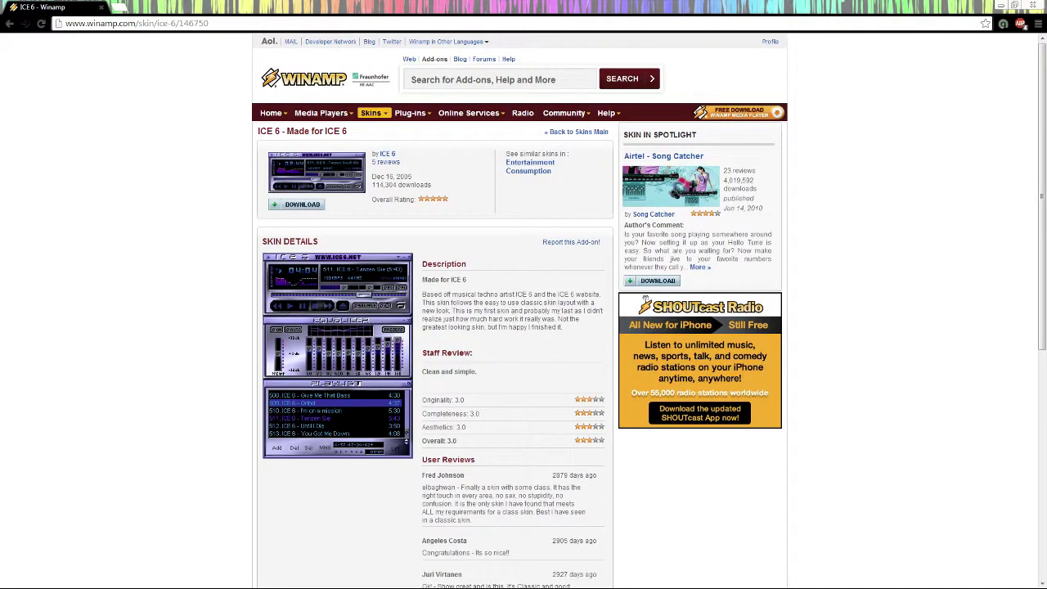
pyautogui.click(8, 23)
pyautogui.click(587, 505)
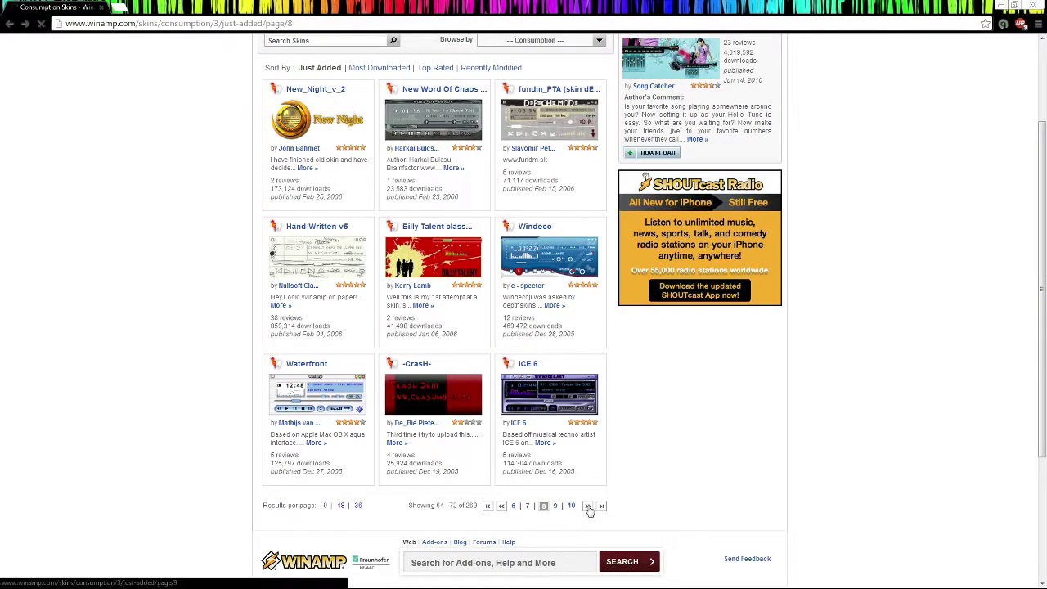
pyautogui.scroll(-1, 493, 331)
pyautogui.scroll(1, 480, 330)
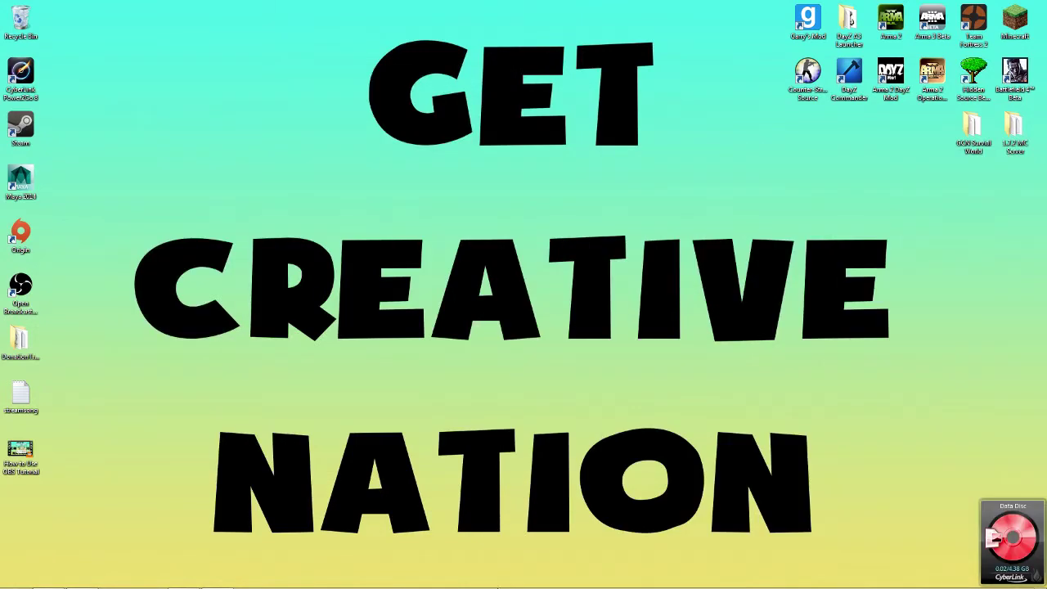
# - Switch back to Winamp and look through the Visualization, Video and Media Library views of the Bento skin
pyautogui.moveTo(268, 584)
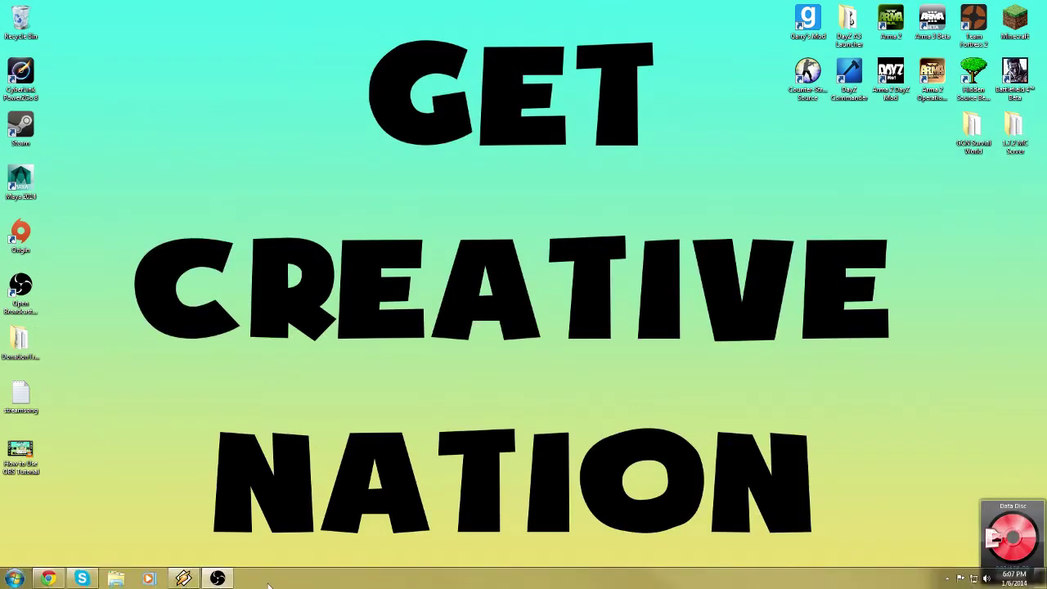
pyautogui.click(183, 579)
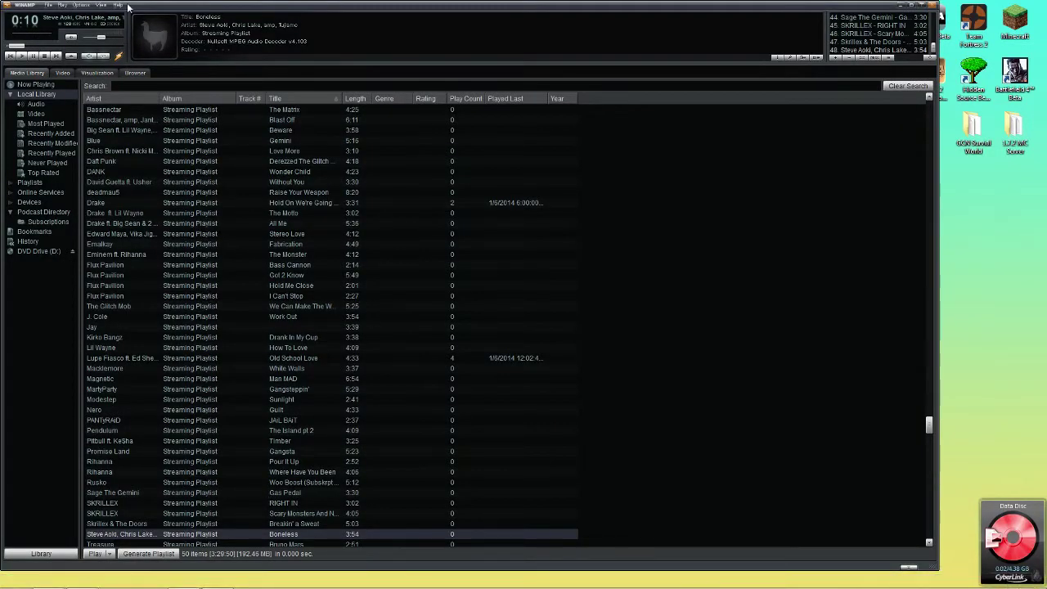
pyautogui.click(96, 74)
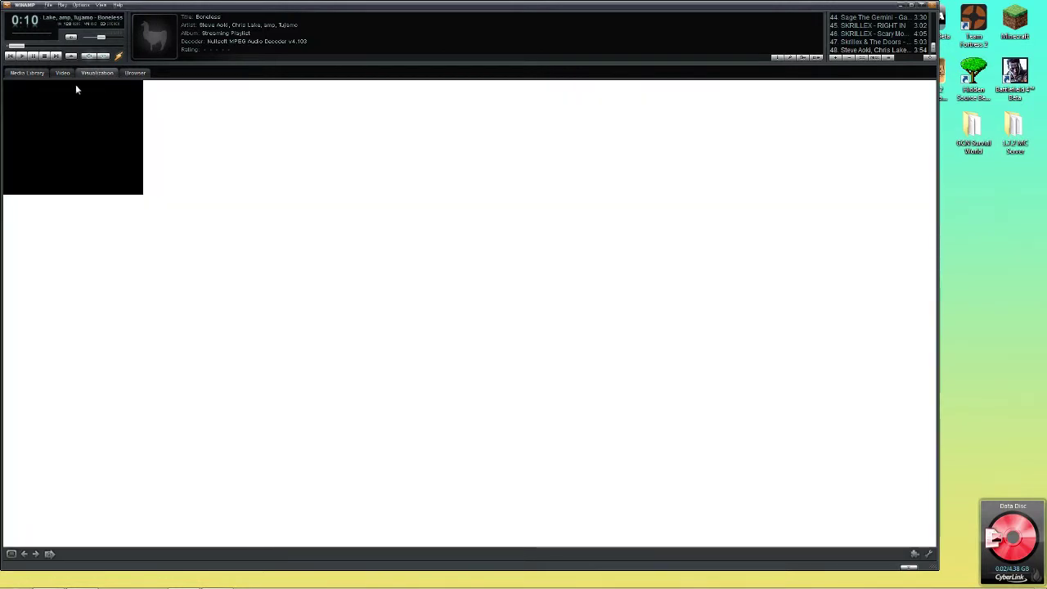
pyautogui.click(61, 74)
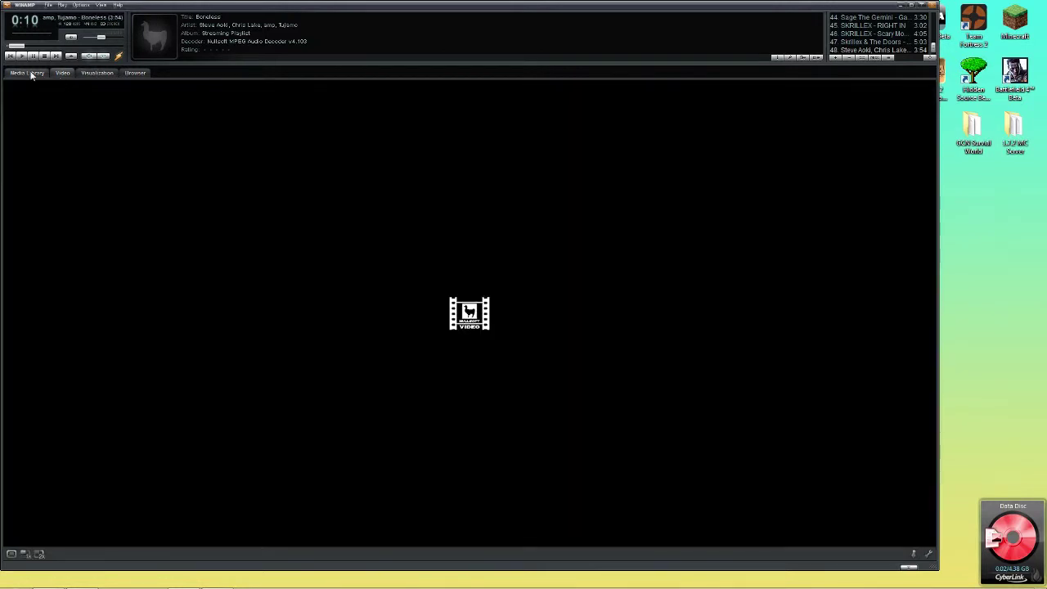
pyautogui.click(36, 73)
# - Preview the visualization by playing and pausing the current track, and return to the start of the media library list
pyautogui.click(102, 73)
pyautogui.click(23, 56)
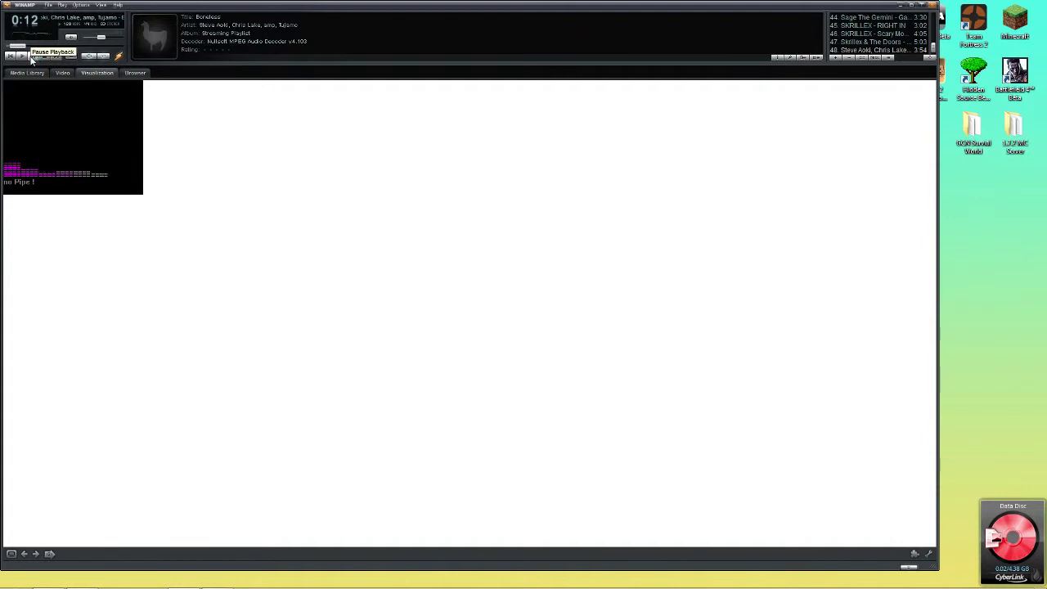
pyautogui.click(32, 56)
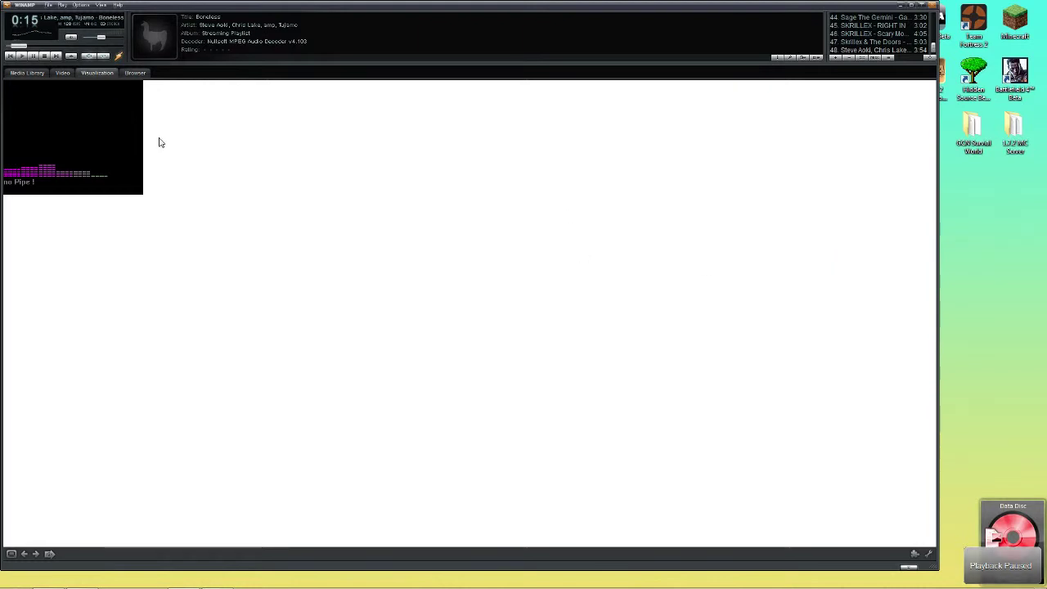
pyautogui.click(13, 74)
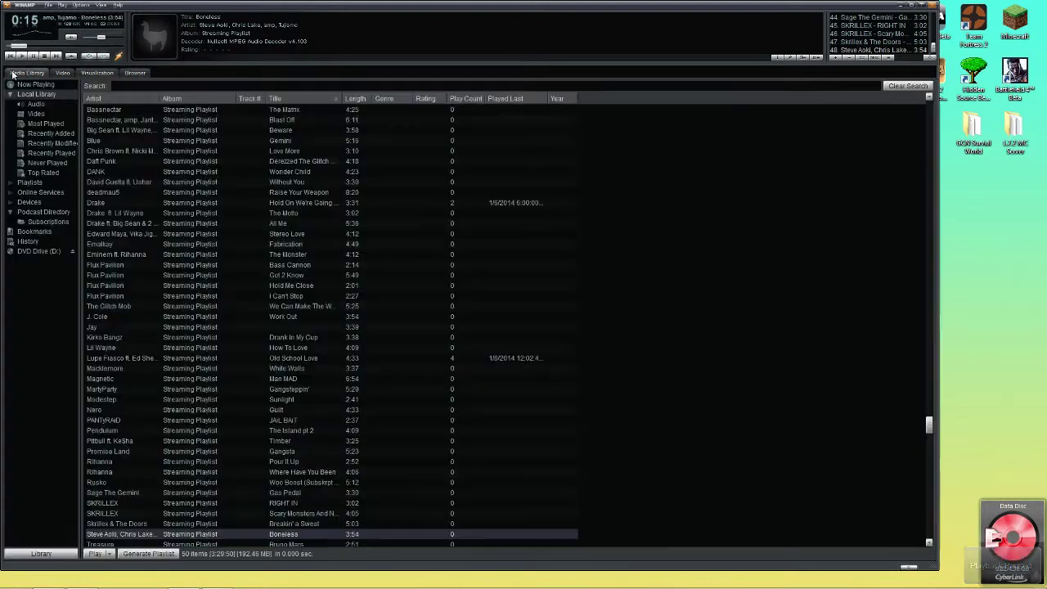
pyautogui.scroll(2, 292, 293)
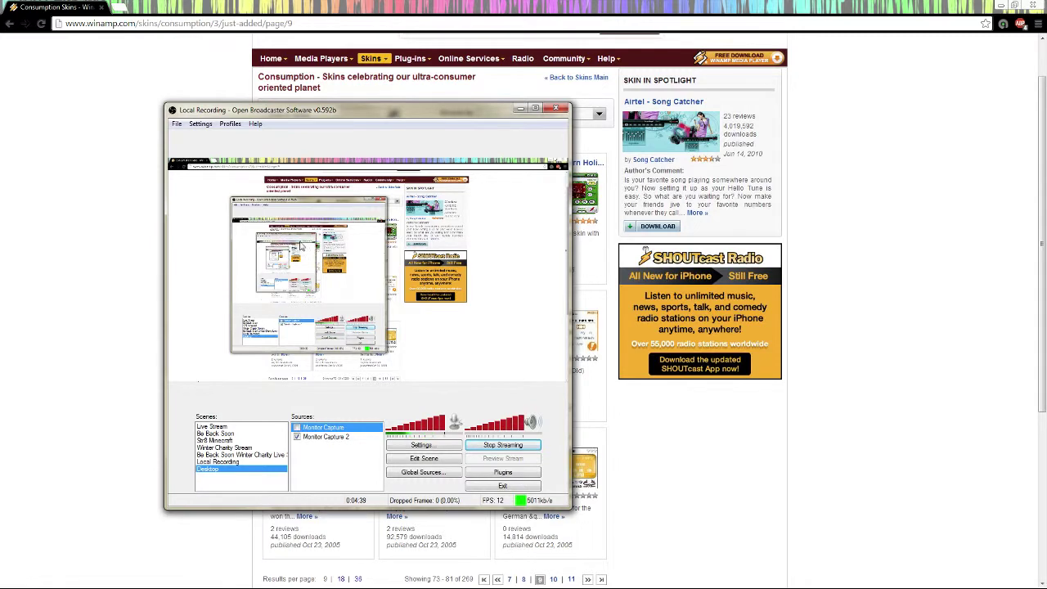
# - Position the Open Broadcaster Software window over the Winamp media library
pyautogui.moveTo(268, 109); pyautogui.dragTo(0, 148)
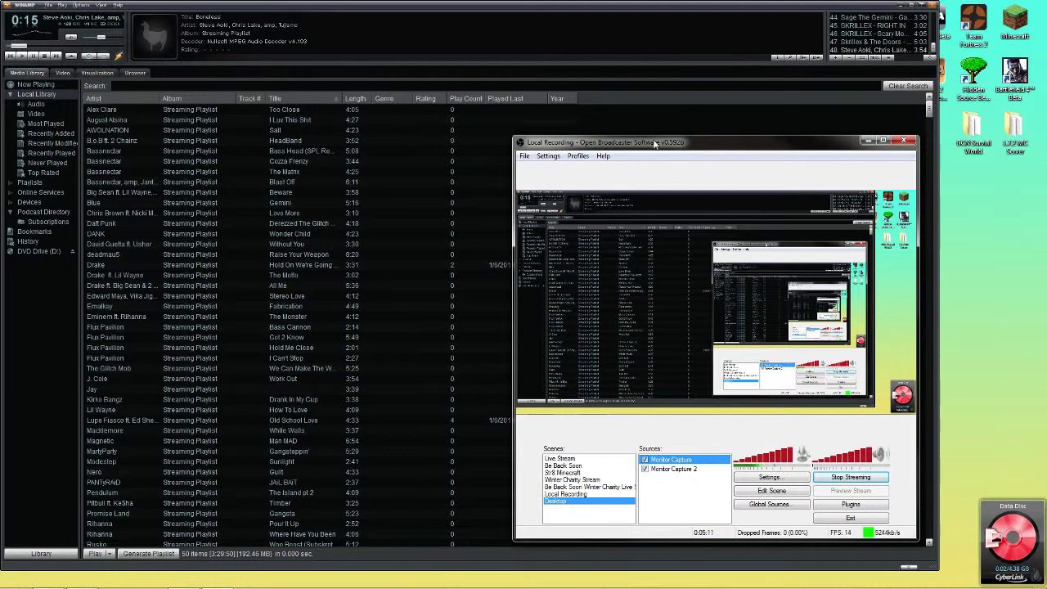
pyautogui.moveTo(655, 143); pyautogui.dragTo(562, 108)
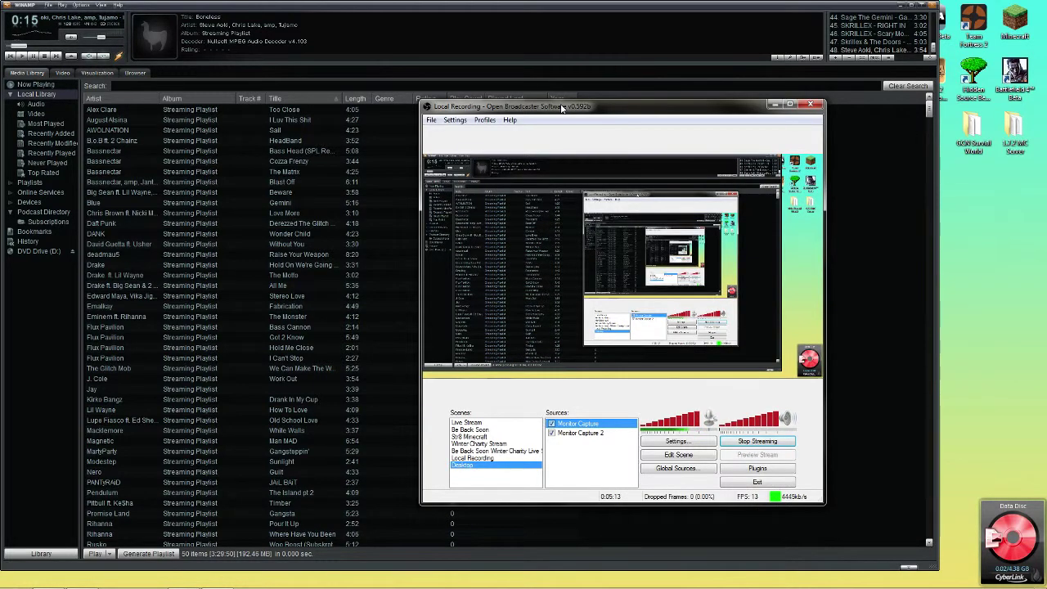
# - Switch the skin to Sirius_V1 and move the main player and playlist toward the left side of the desktop
pyautogui.click(82, 7)
pyautogui.moveTo(95, 16)
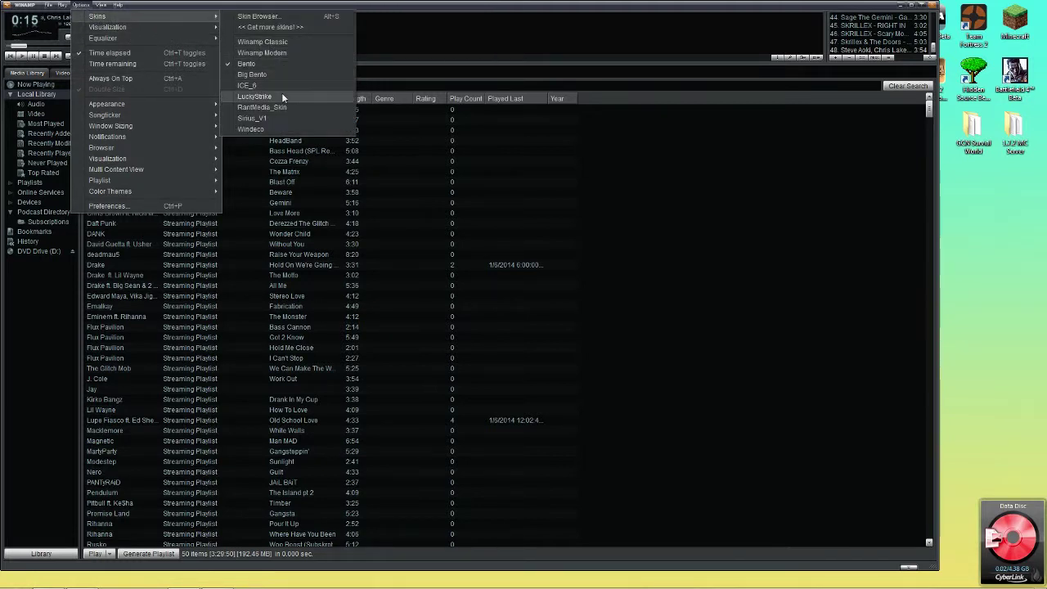
pyautogui.click(274, 117)
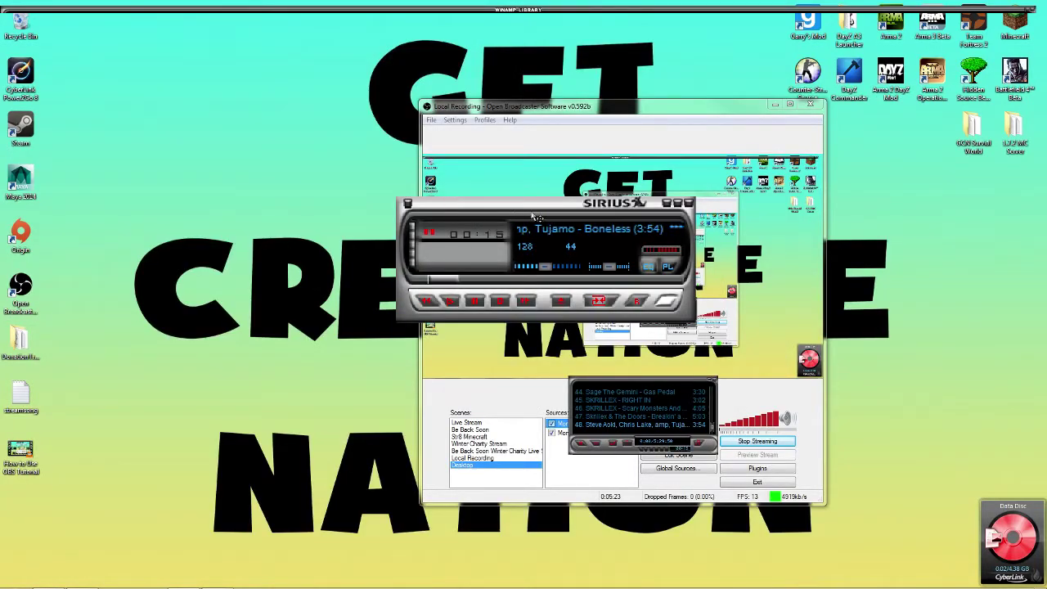
pyautogui.moveTo(523, 208); pyautogui.dragTo(256, 66)
pyautogui.moveTo(629, 394); pyautogui.dragTo(309, 270)
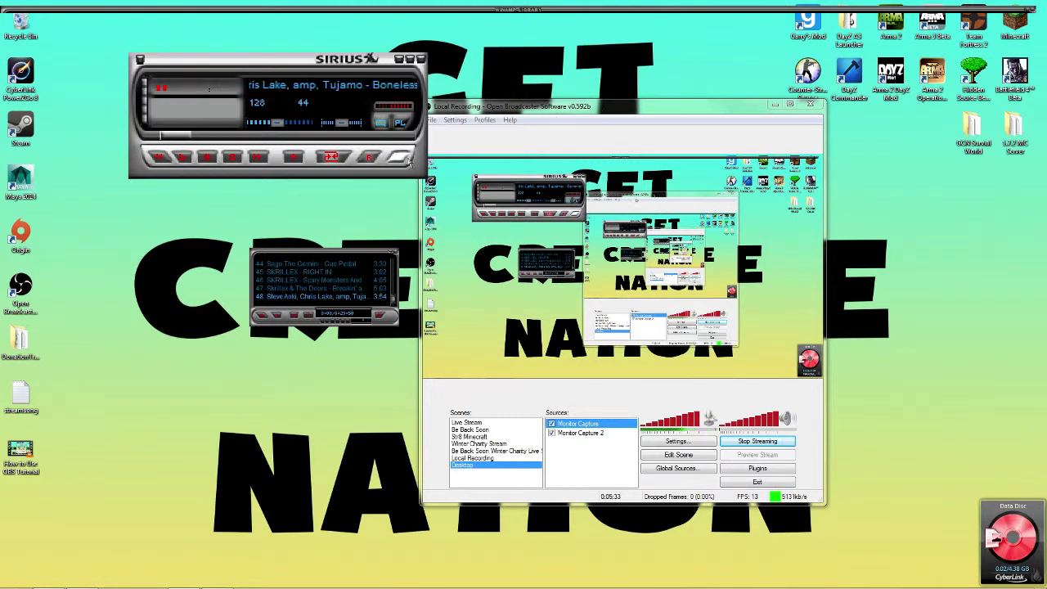
# - Lower the player volume slightly and select track 46, the SKRILLEX song, in the playlist
pyautogui.moveTo(278, 124)
pyautogui.mouseDown()
pyautogui.moveTo(296, 123)
pyautogui.moveTo(273, 120)
pyautogui.mouseUp()
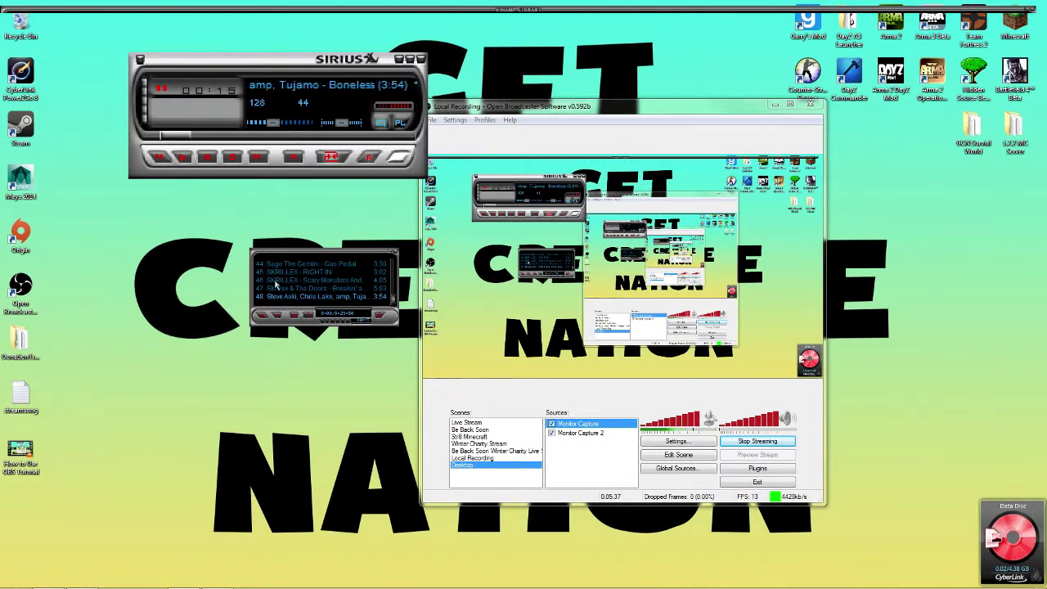
pyautogui.click(307, 280)
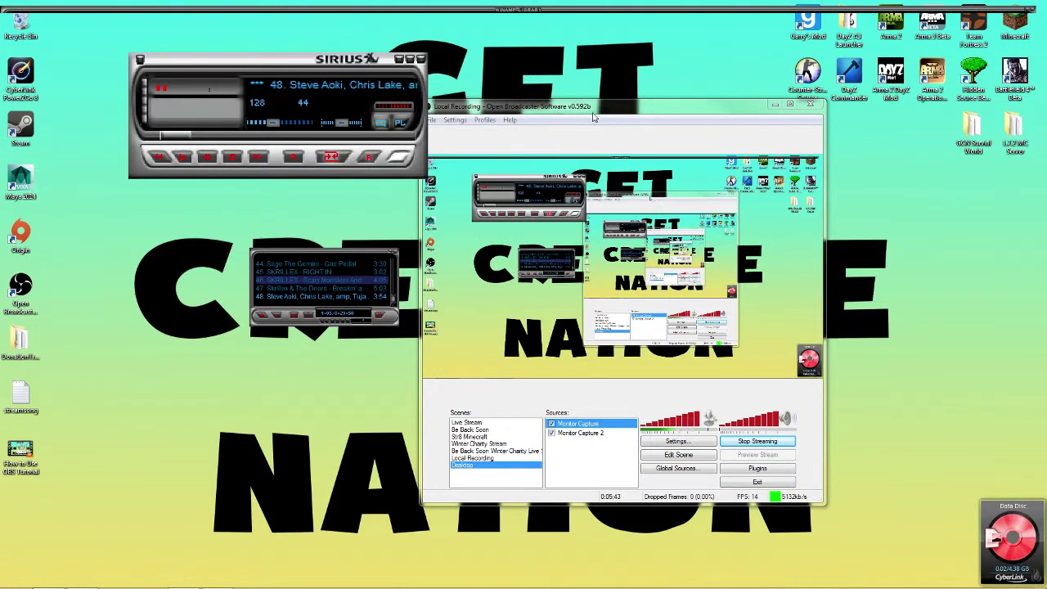
# - Move the Open Broadcaster Software window so that it overlaps the main player and the playlist
pyautogui.moveTo(590, 116); pyautogui.dragTo(470, 79)
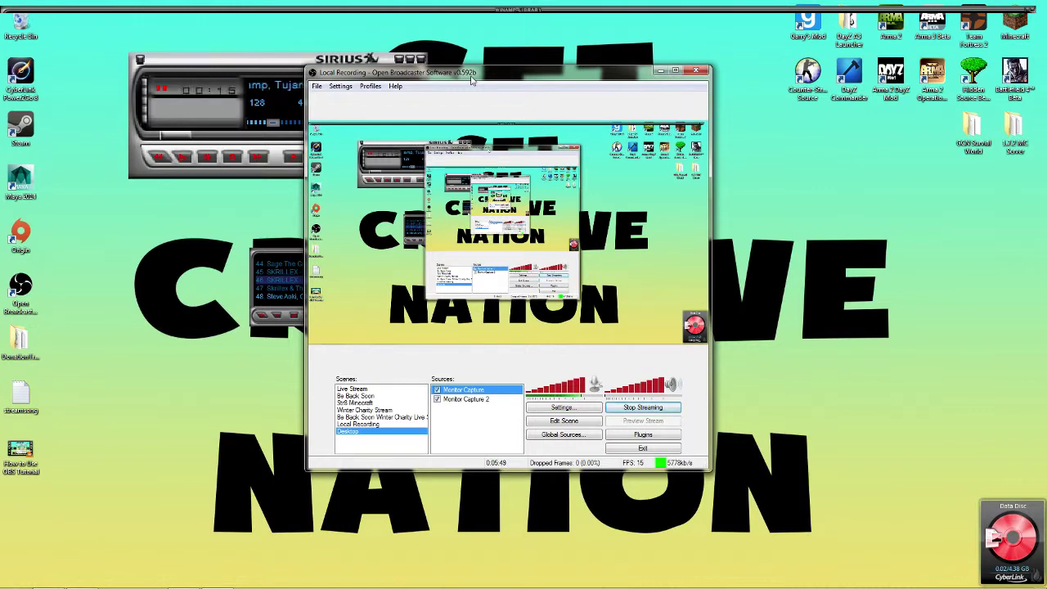
pyautogui.moveTo(471, 79); pyautogui.dragTo(494, 69)
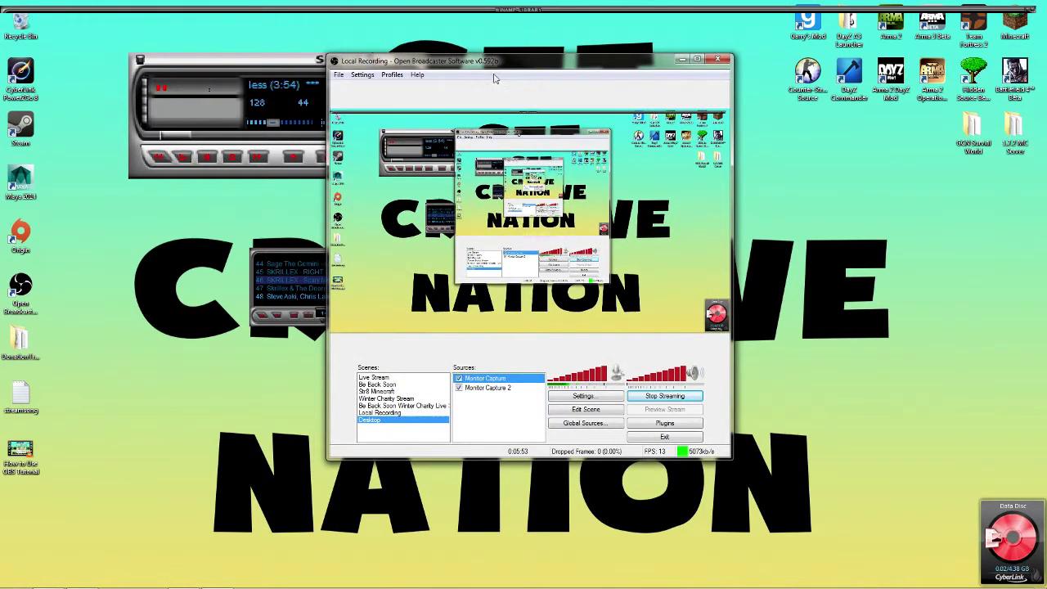